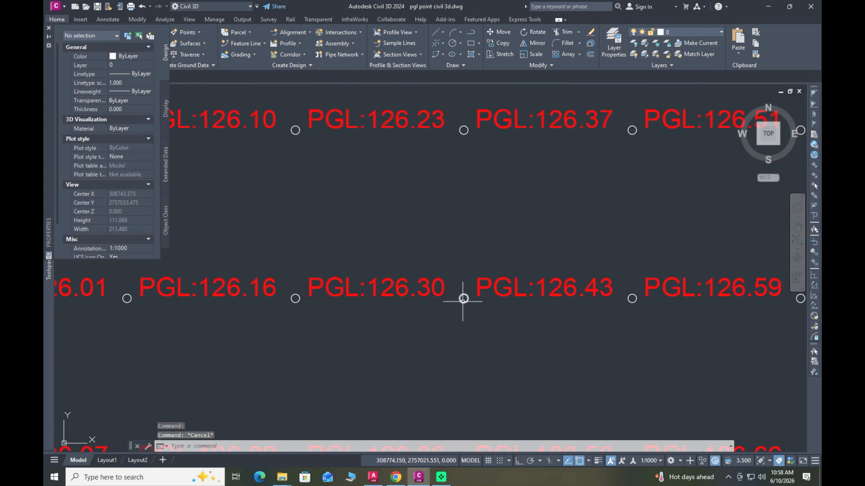
Step: Load the P2C.VLX application from the Downloads folder, allowing the unsigned file to load once
{"action": "mouse_move", "coordinate": [463, 299]}
{"action": "key", "text": "Escape"}
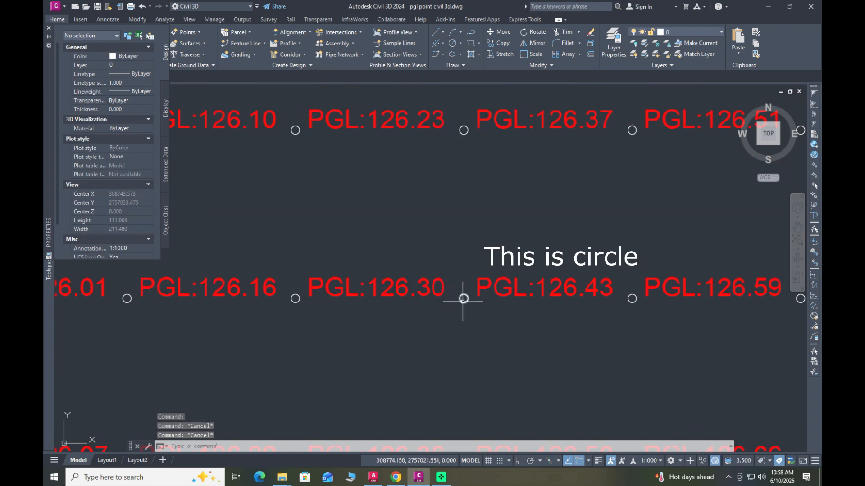
{"action": "type", "text": "AP"}
{"action": "key", "text": "Return"}
{"action": "scroll", "coordinate": [377, 189], "scroll_direction": "down", "scroll_amount": 3}
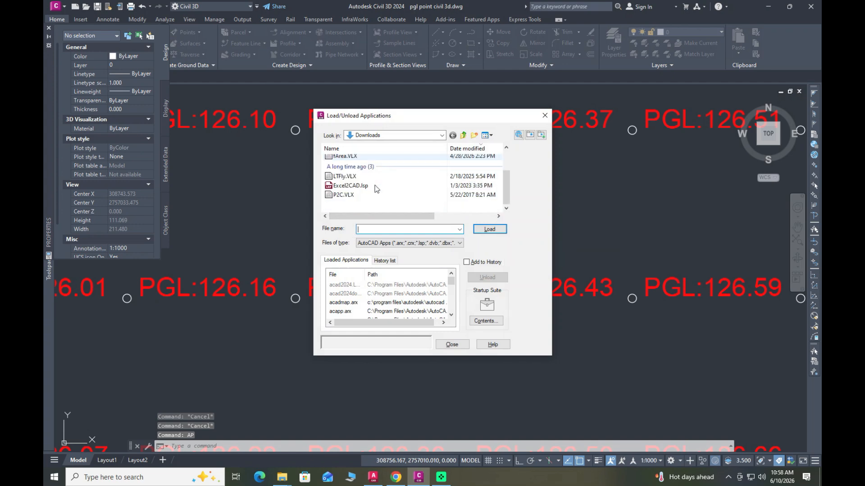
{"action": "left_click", "coordinate": [379, 196]}
{"action": "left_click", "coordinate": [496, 231]}
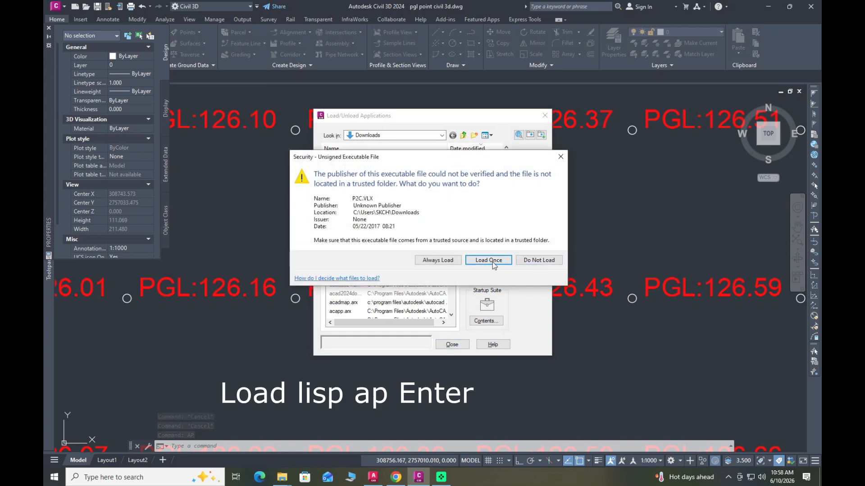
{"action": "left_click", "coordinate": [489, 260]}
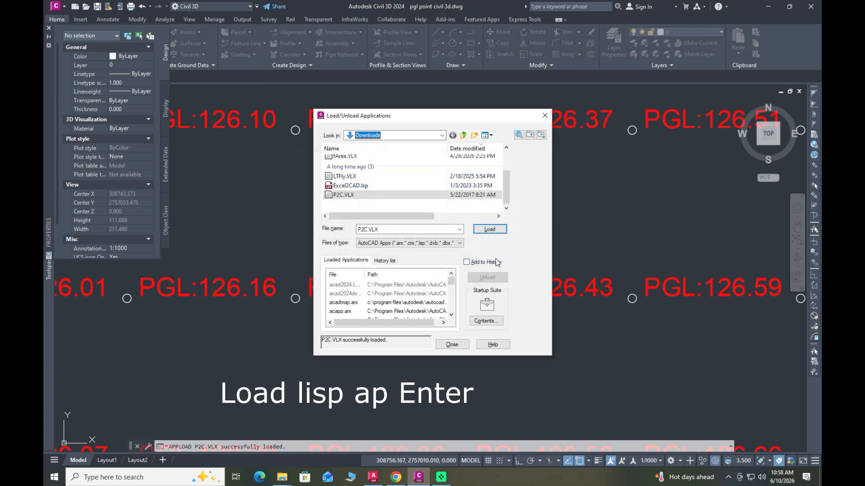
{"action": "left_click", "coordinate": [452, 344]}
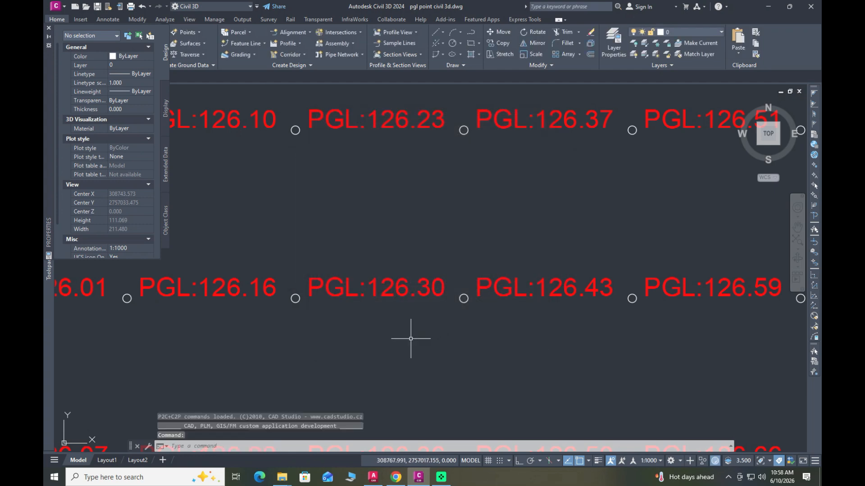
Step: Select all circles similar to the one beside PGL:126.43 and convert them to points with the C2P command
{"action": "left_click", "coordinate": [463, 298]}
{"action": "right_click", "coordinate": [469, 324]}
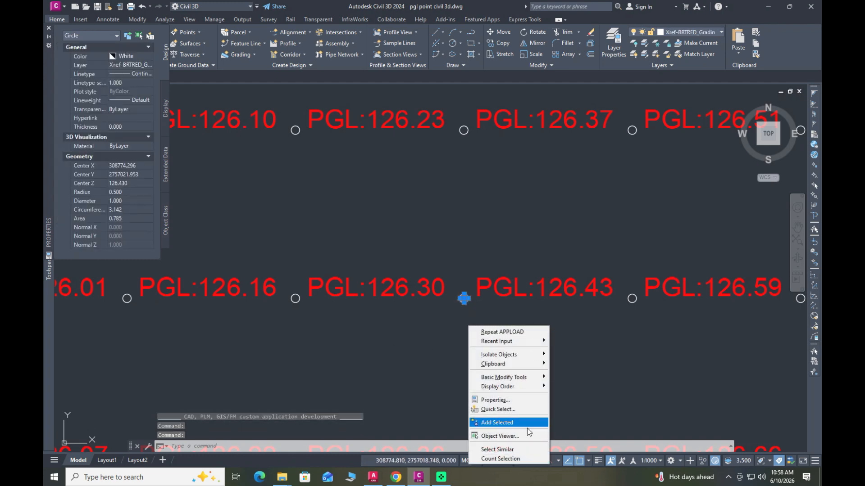
{"action": "left_click", "coordinate": [497, 449]}
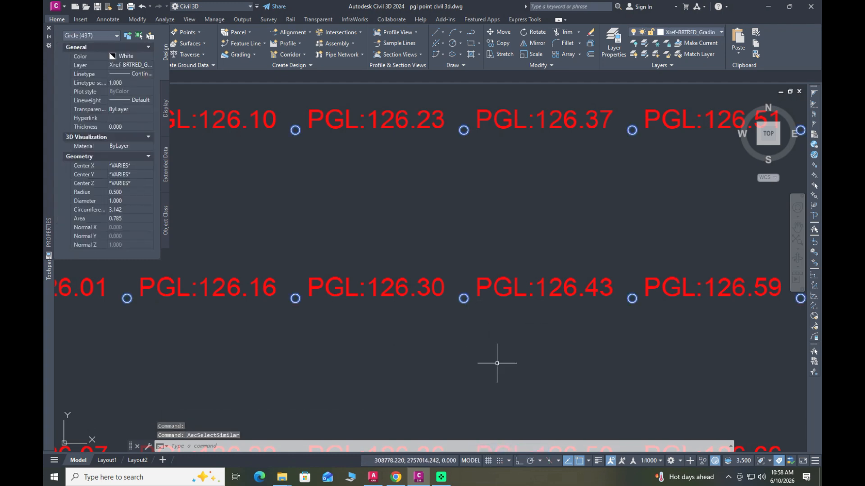
{"action": "type", "text": "C2p"}
{"action": "key", "text": "Return"}
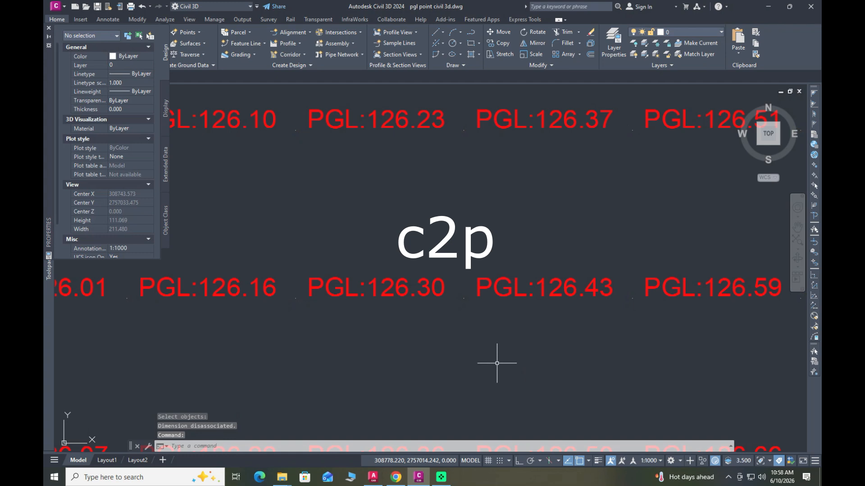
Step: Set the point style to the circle with an X through it, using DDPTYPE
{"action": "type", "text": "ddp"}
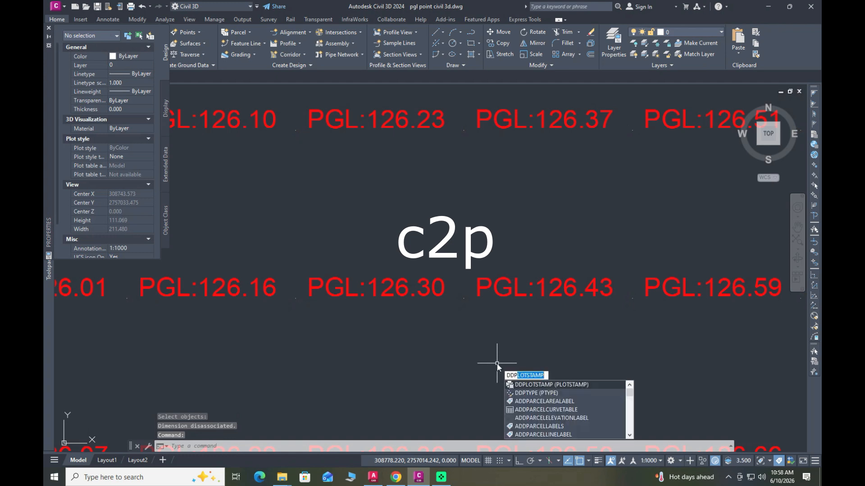
{"action": "type", "text": "type"}
{"action": "key", "text": "Return"}
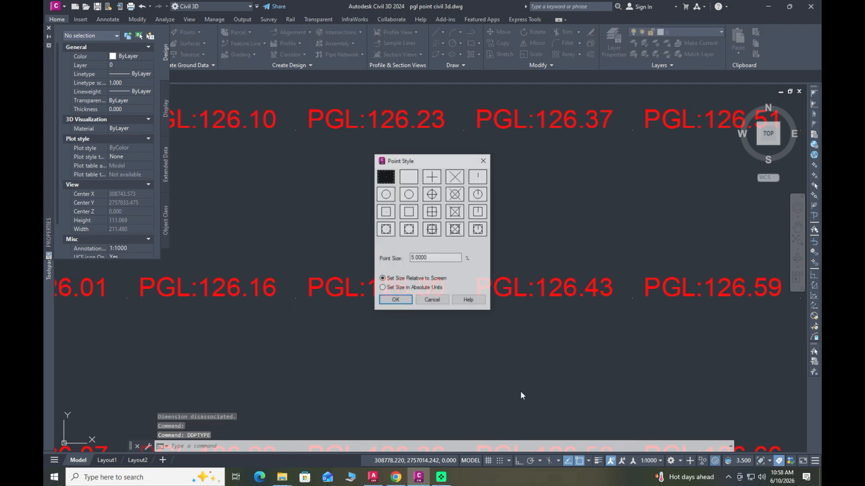
{"action": "left_click", "coordinate": [455, 194]}
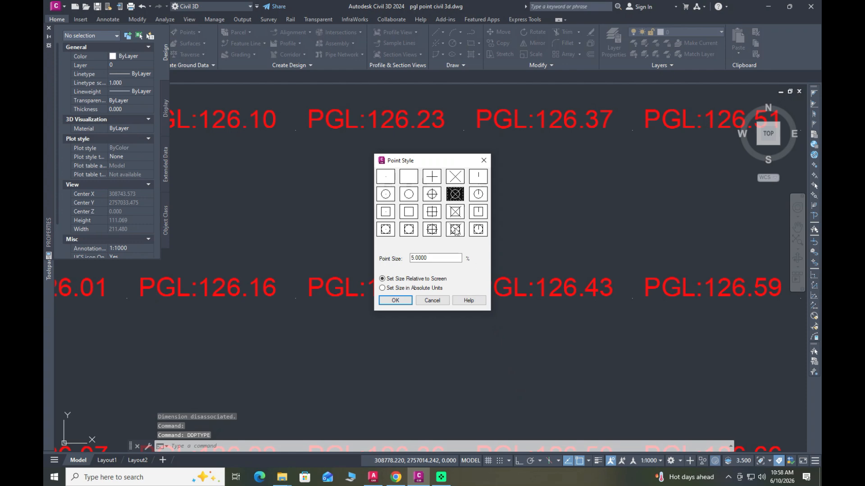
{"action": "left_click", "coordinate": [395, 301]}
Step: Examine the converted points across the site and check the properties of the point beside PGL:126.23
{"action": "scroll", "coordinate": [437, 336], "scroll_direction": "down", "scroll_amount": 6}
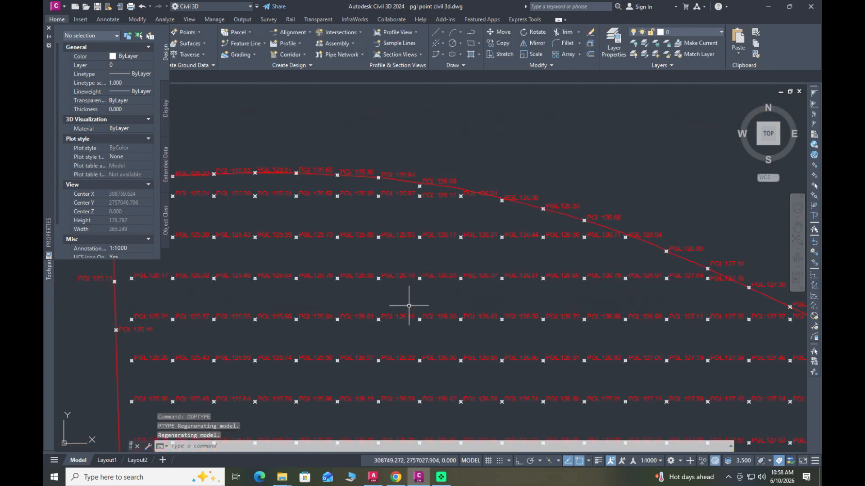
{"action": "scroll", "coordinate": [412, 302], "scroll_direction": "up", "scroll_amount": 6}
{"action": "left_click", "coordinate": [416, 294]}
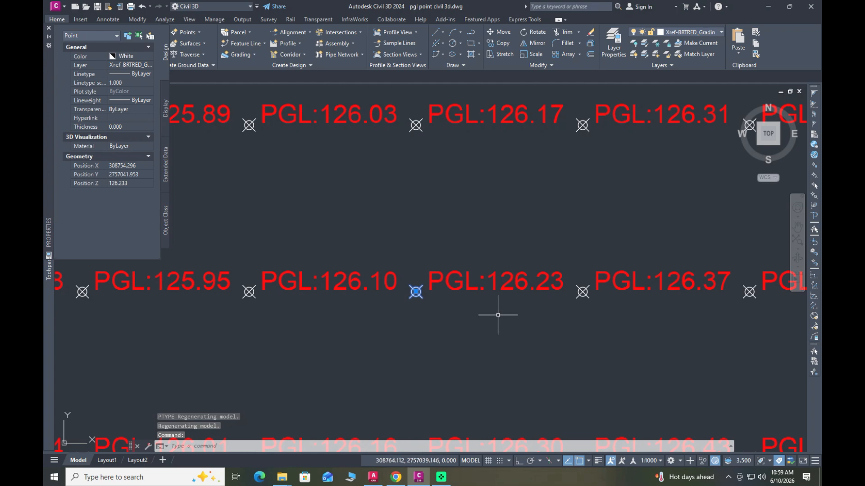
{"action": "key", "text": "Escape"}
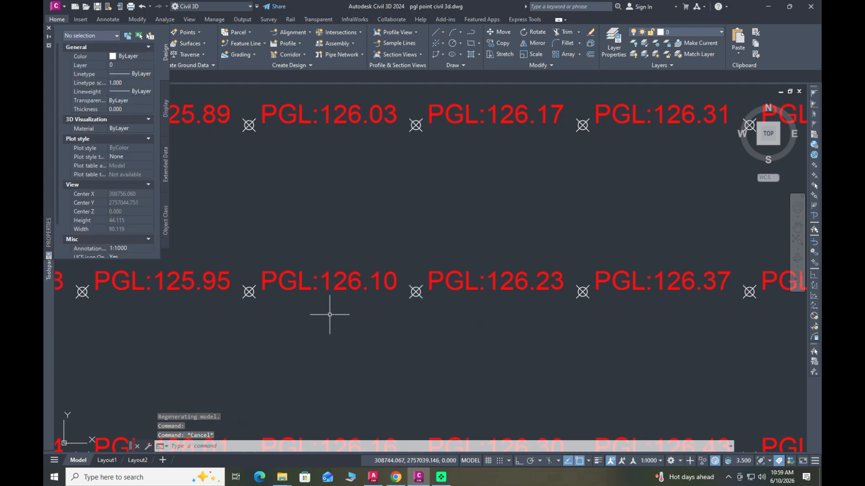
{"action": "scroll", "coordinate": [365, 314], "scroll_direction": "down", "scroll_amount": 2}
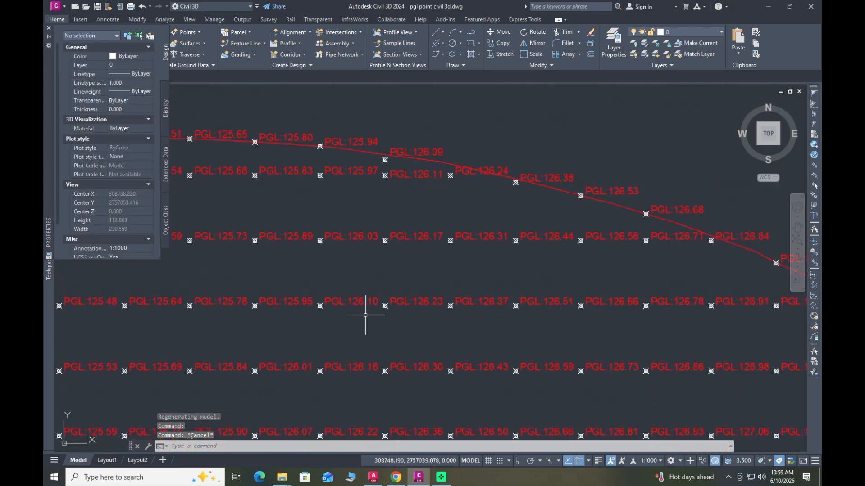
{"action": "scroll", "coordinate": [365, 315], "scroll_direction": "down", "scroll_amount": 5}
{"action": "key", "text": "Escape"}
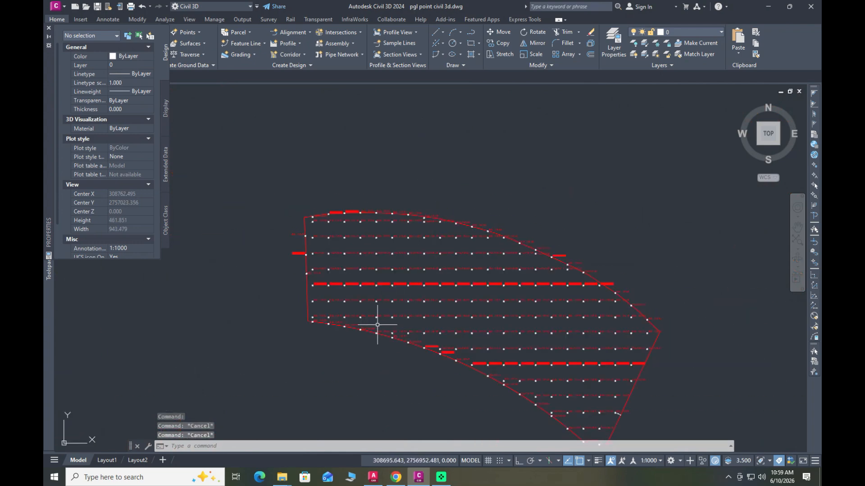
{"action": "scroll", "coordinate": [411, 382], "scroll_direction": "up", "scroll_amount": 5}
{"action": "scroll", "coordinate": [339, 276], "scroll_direction": "down", "scroll_amount": 5}
{"action": "scroll", "coordinate": [356, 270], "scroll_direction": "up", "scroll_amount": 3}
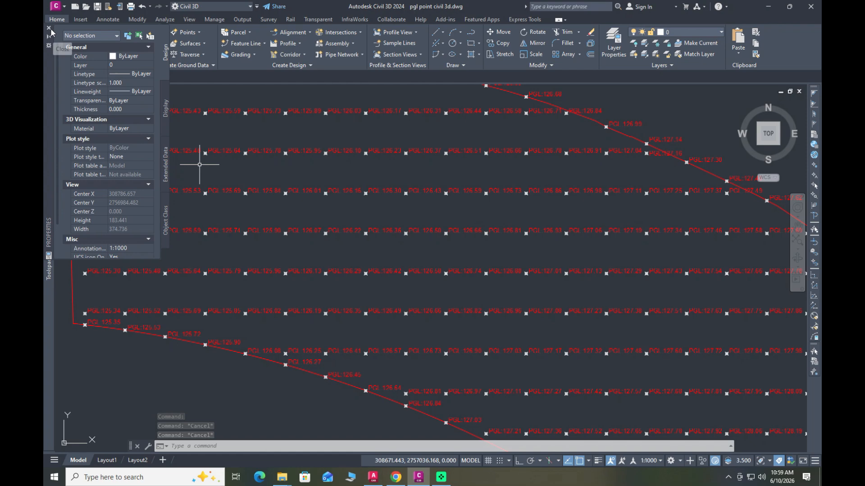
Step: Close the Properties palette and run Convert AutoCAD Points with all objects in the drawing selected
{"action": "left_click", "coordinate": [49, 29]}
{"action": "left_click", "coordinate": [185, 32]}
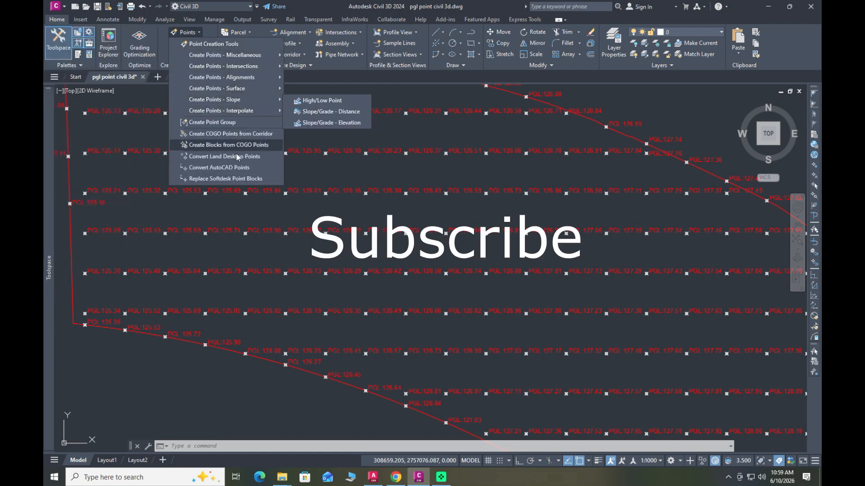
{"action": "left_click", "coordinate": [236, 170]}
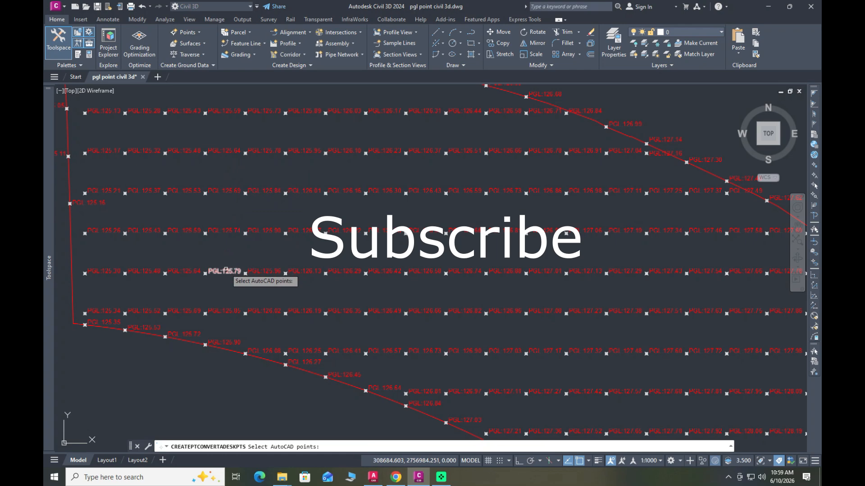
{"action": "scroll", "coordinate": [245, 353], "scroll_direction": "up", "scroll_amount": 2}
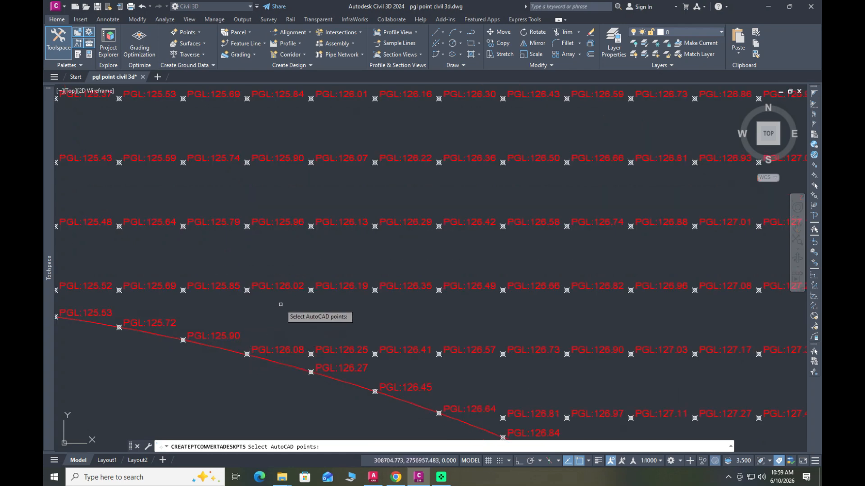
{"action": "scroll", "coordinate": [280, 305], "scroll_direction": "down", "scroll_amount": 4}
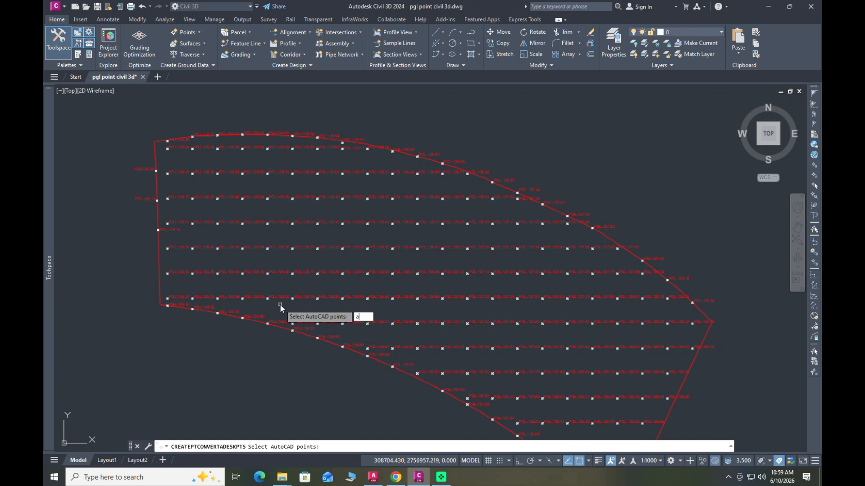
{"action": "type", "text": "all"}
{"action": "key", "text": "Return"}
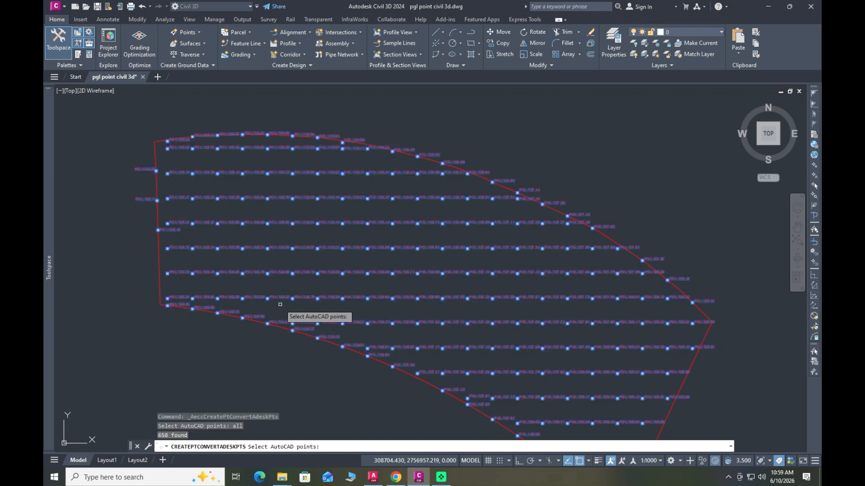
Step: Accept the default "." description for every point until all are converted to COGO points, and end the command
{"action": "key", "text": "Return"}
{"action": "key", "text": "Return"}
{"action": "key", "text": "Return"}
{"action": "key", "text": "Return"}
{"action": "key", "text": "Return"}
{"action": "key", "text": "Return"}
{"action": "key", "text": "Return"}
{"action": "key", "text": "Return"}
{"action": "key", "text": "Return"}
{"action": "key", "text": "Return"}
{"action": "key", "text": "Return"}
{"action": "key", "text": "Return"}
{"action": "key", "text": "Return"}
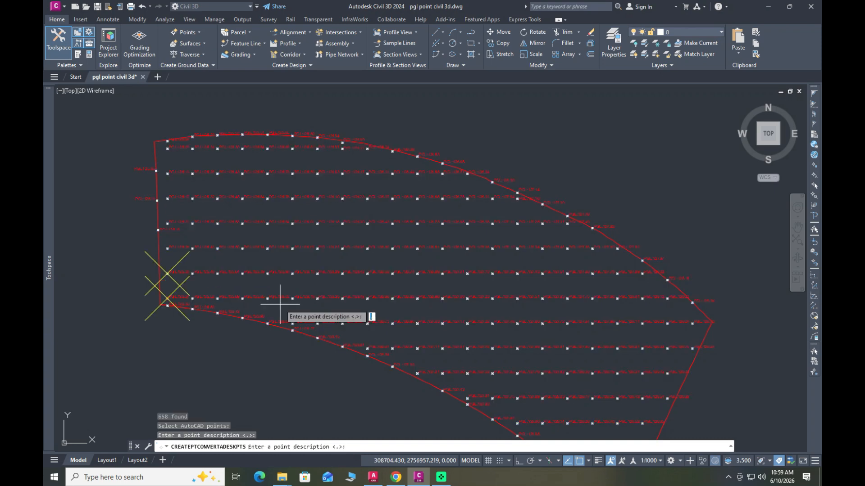
{"action": "key", "text": "Return"}
{"action": "key", "text": "Return"}
{"action": "key", "text": "Return"}
{"action": "key", "text": "Return"}
{"action": "key", "text": "Return"}
{"action": "key", "text": "Return"}
{"action": "key", "text": "Return"}
{"action": "key", "text": "Return"}
{"action": "key", "text": "Return"}
{"action": "key", "text": "Return"}
{"action": "key", "text": "Return"}
{"action": "key", "text": "Return"}
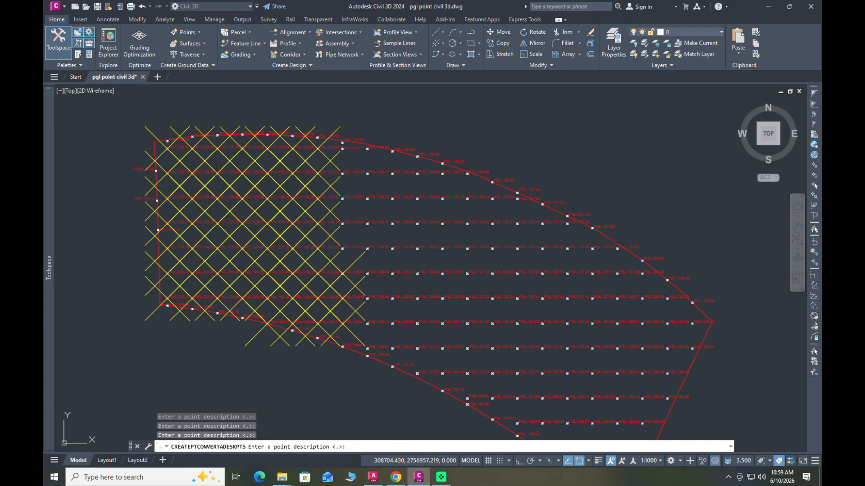
{"action": "key", "text": "Return"}
{"action": "key", "text": "Return"}
{"action": "key", "text": "Return"}
{"action": "key", "text": "Return"}
{"action": "key", "text": "Return"}
{"action": "key", "text": "Return"}
{"action": "key", "text": "Return"}
{"action": "key", "text": "Return"}
{"action": "key", "text": "Return"}
{"action": "key", "text": "Return"}
{"action": "key", "text": "Return"}
{"action": "key", "text": "Return"}
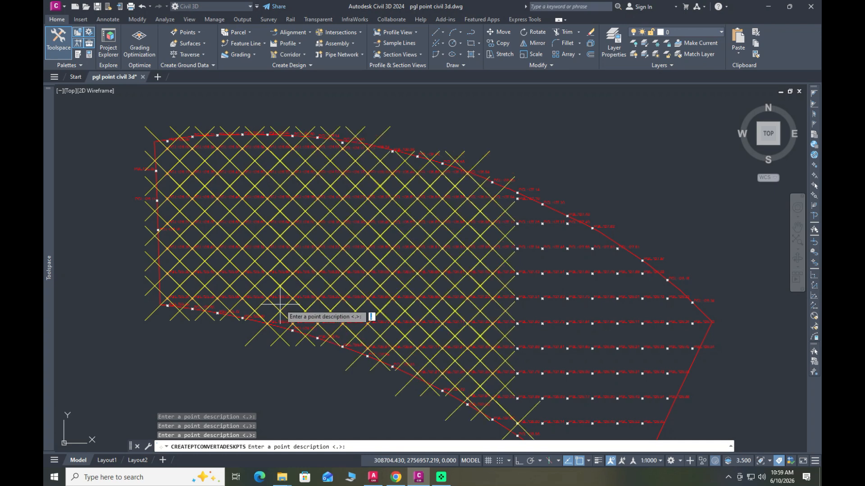
{"action": "key", "text": "Return"}
{"action": "key", "text": "Return"}
{"action": "key", "text": "Return"}
{"action": "key", "text": "Return"}
{"action": "key", "text": "Return"}
{"action": "key", "text": "Return"}
{"action": "key", "text": "Return"}
{"action": "key", "text": "Return"}
{"action": "key", "text": "Return"}
{"action": "key", "text": "Return"}
{"action": "key", "text": "Return"}
{"action": "key", "text": "Return"}
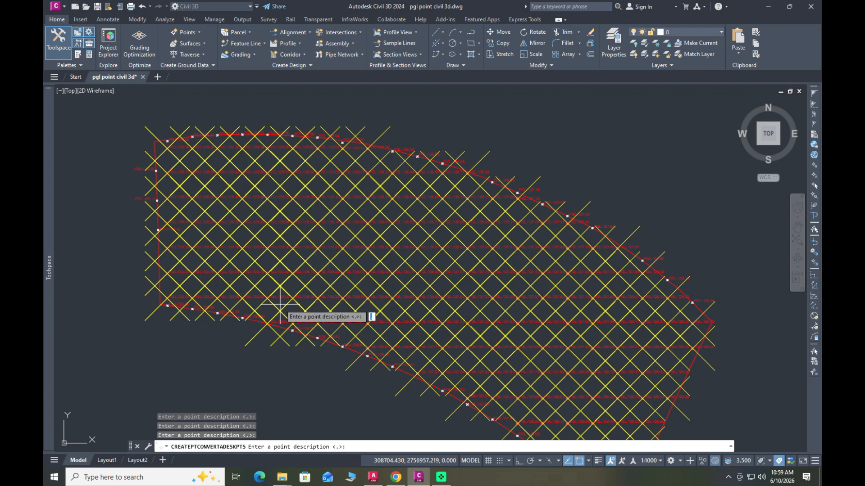
{"action": "key", "text": "Return"}
{"action": "key", "text": "Return"}
{"action": "key", "text": "Return"}
{"action": "key", "text": "Return"}
{"action": "key", "text": "Return"}
{"action": "key", "text": "Return"}
{"action": "key", "text": "Return"}
{"action": "key", "text": "Return"}
{"action": "key", "text": "Return"}
{"action": "key", "text": "Return"}
{"action": "key", "text": "Return"}
{"action": "key", "text": "Return"}
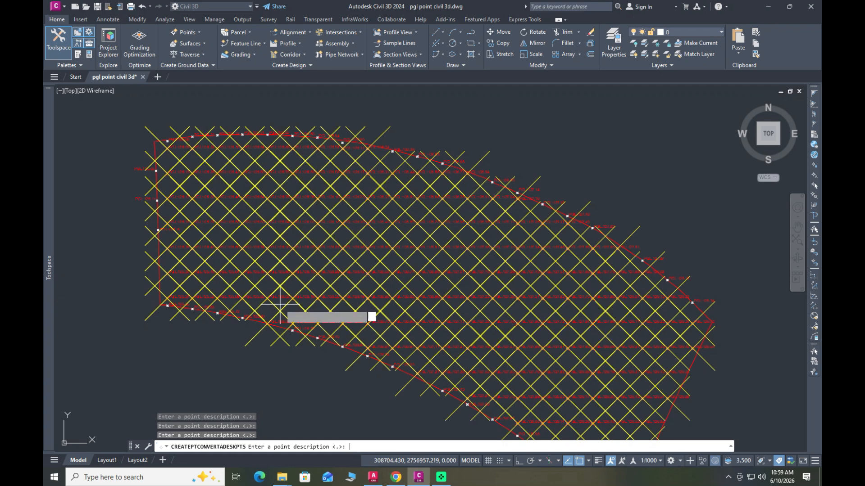
{"action": "key", "text": "Return"}
{"action": "key", "text": "Return"}
{"action": "key", "text": "Return"}
{"action": "key", "text": "Return"}
{"action": "key", "text": "Return"}
{"action": "key", "text": "Return"}
{"action": "key", "text": "Return"}
{"action": "key", "text": "Return"}
{"action": "key", "text": "Return"}
{"action": "key", "text": "Return"}
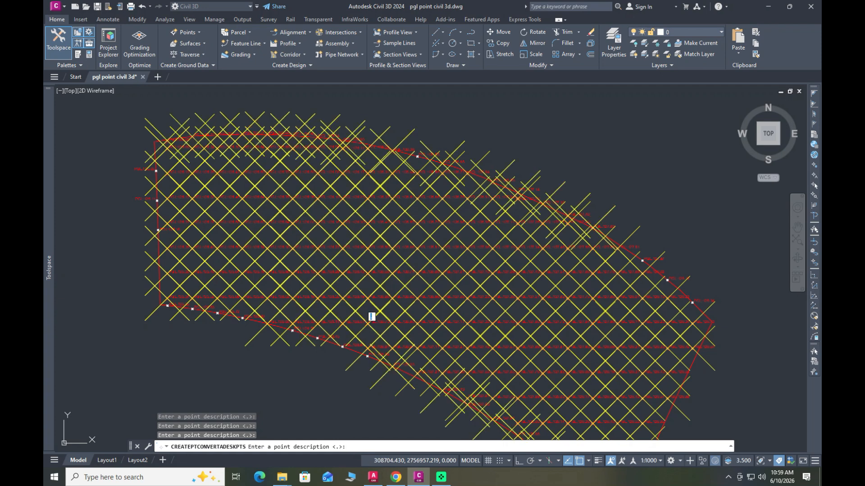
{"action": "key", "text": "Return"}
{"action": "key", "text": "Return"}
{"action": "key", "text": "Return"}
{"action": "key", "text": "Return"}
{"action": "key", "text": "Return"}
{"action": "key", "text": "Return"}
{"action": "key", "text": "Return"}
{"action": "key", "text": "Return"}
{"action": "key", "text": "Return"}
{"action": "key", "text": "Return"}
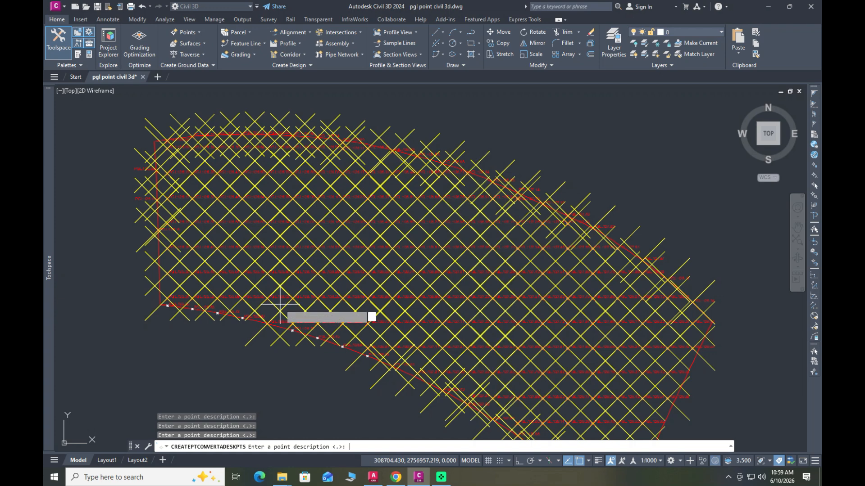
{"action": "key", "text": "Return"}
{"action": "key", "text": "Return"}
{"action": "key", "text": "Return"}
{"action": "key", "text": "Return"}
{"action": "key", "text": "Return"}
{"action": "key", "text": "Return"}
{"action": "key", "text": "Return"}
{"action": "key", "text": "Return"}
{"action": "key", "text": "Return"}
{"action": "key", "text": "Return"}
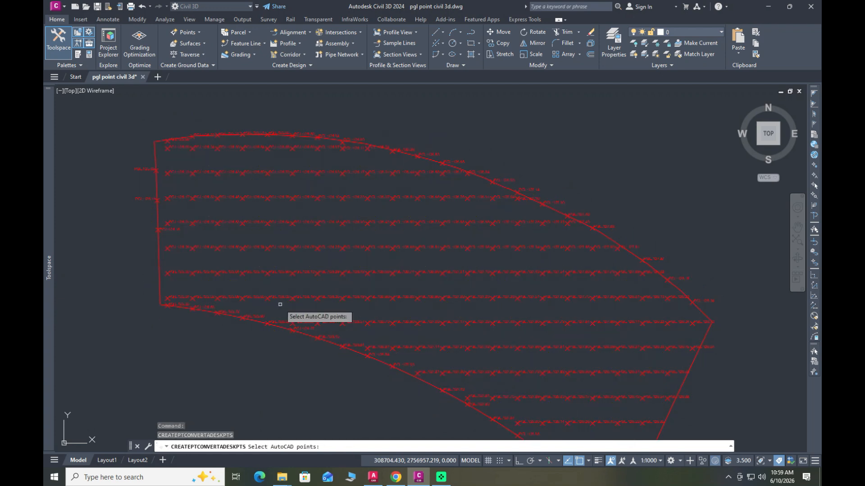
{"action": "key", "text": "Return"}
Step: Select only the COGO point beside the PGL:125.79 label
{"action": "scroll", "coordinate": [347, 245], "scroll_direction": "down", "scroll_amount": 5}
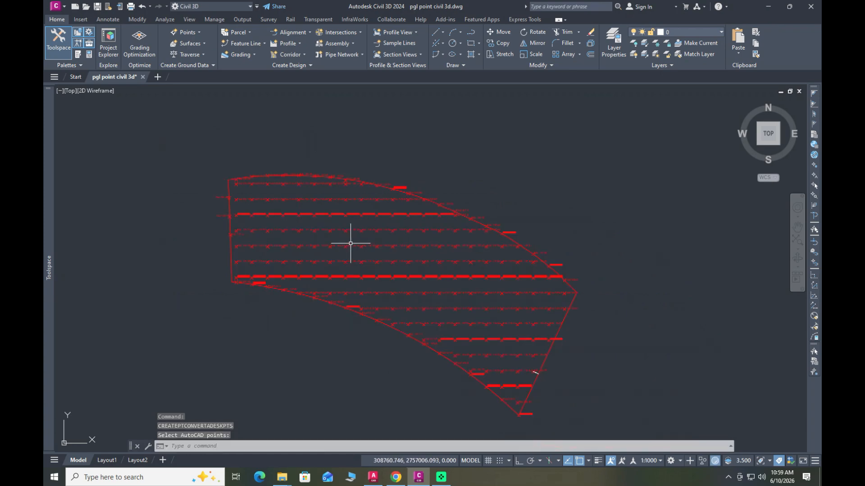
{"action": "scroll", "coordinate": [325, 254], "scroll_direction": "up", "scroll_amount": 6}
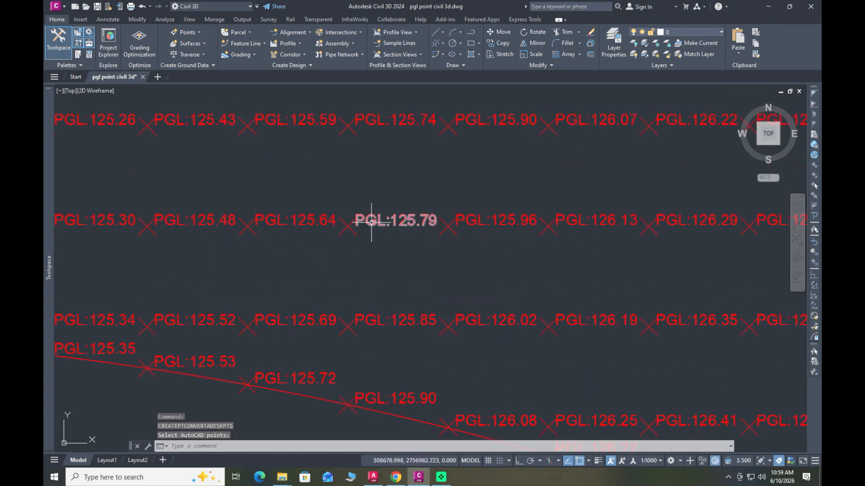
{"action": "left_click", "coordinate": [371, 222]}
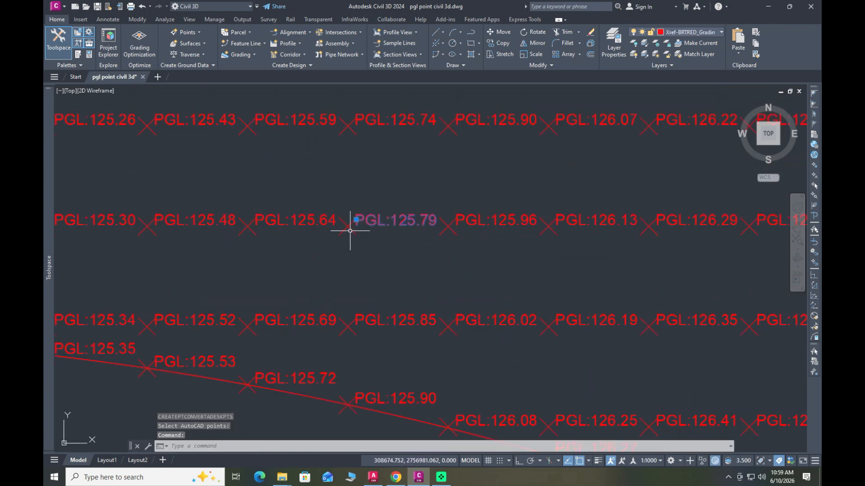
{"action": "left_click", "coordinate": [353, 230]}
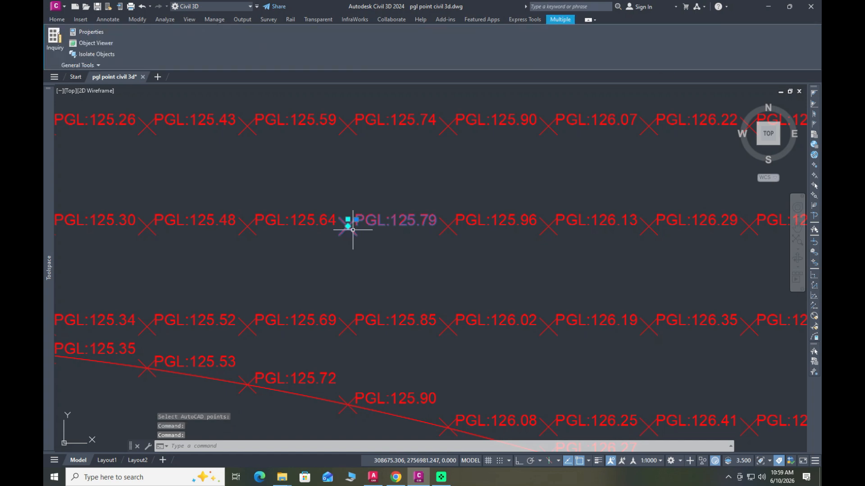
{"action": "key", "text": "Escape"}
{"action": "left_click", "coordinate": [349, 226]}
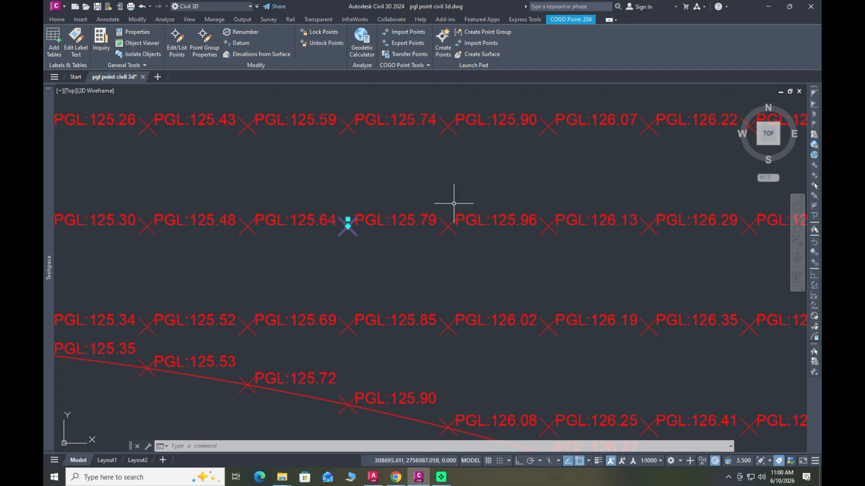
Step: Clear the selection, check the properties and tooltip of the COGO point beside the PGL:125.96 label, and close the Properties palette
{"action": "scroll", "coordinate": [413, 308], "scroll_direction": "down", "scroll_amount": 2}
{"action": "key", "text": "Escape"}
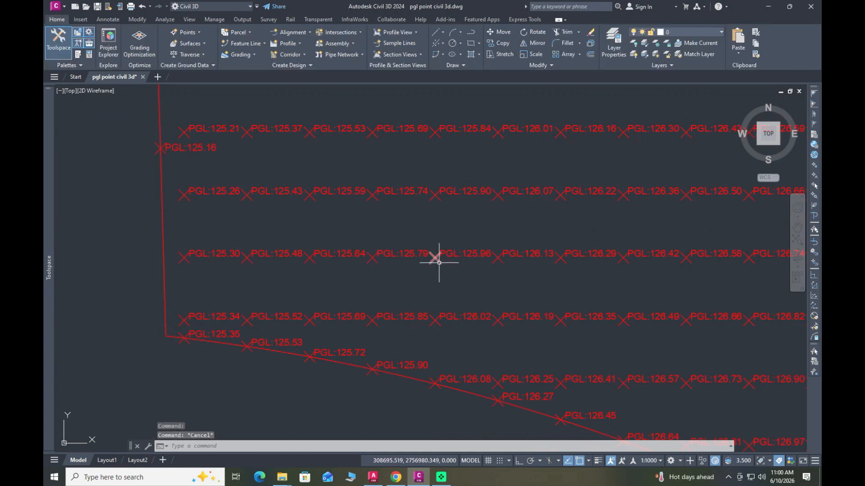
{"action": "left_click", "coordinate": [437, 257]}
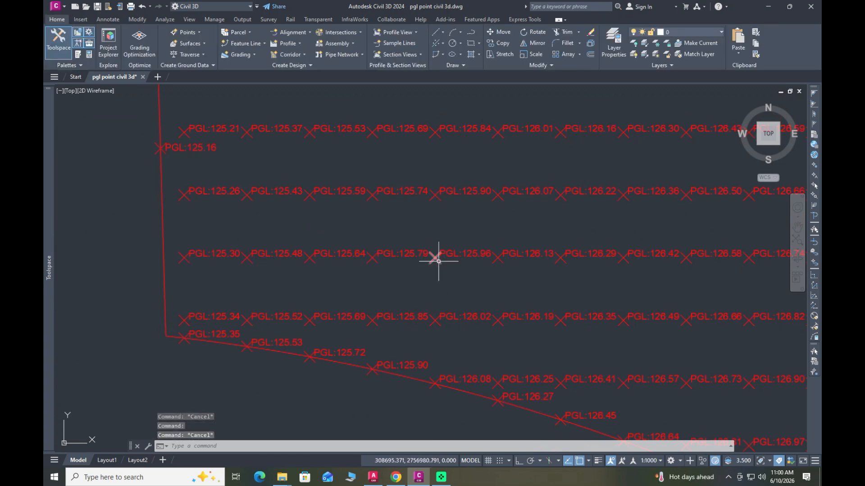
{"action": "key", "text": "Return"}
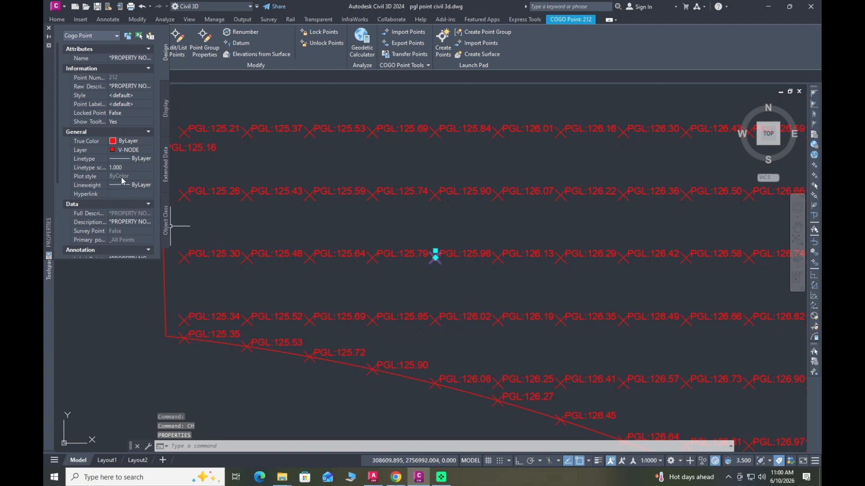
{"action": "key", "text": "Escape"}
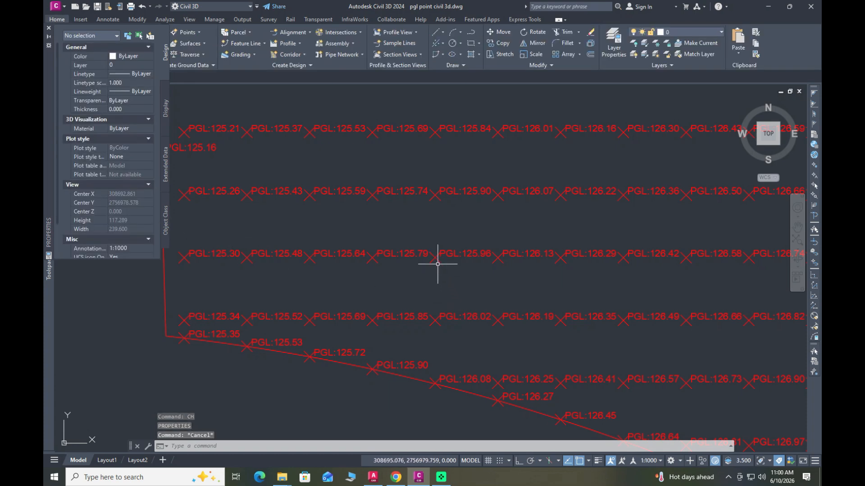
{"action": "mouse_move", "coordinate": [437, 261]}
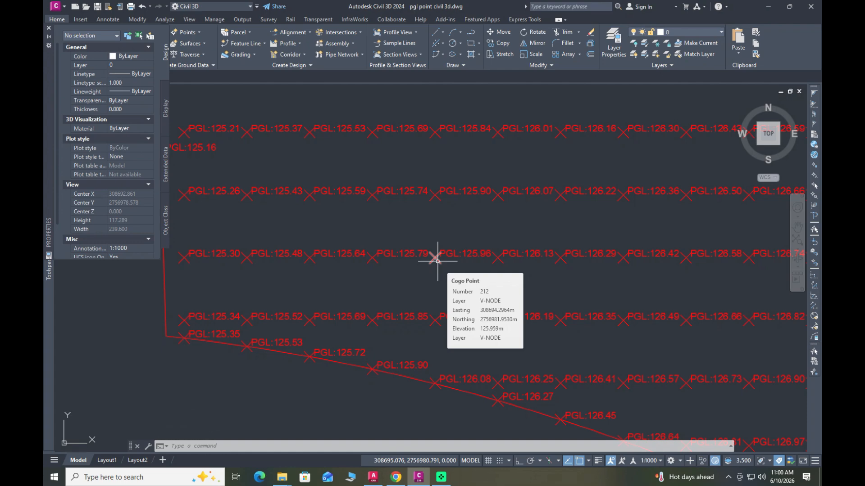
{"action": "scroll", "coordinate": [438, 261], "scroll_direction": "down", "scroll_amount": 6}
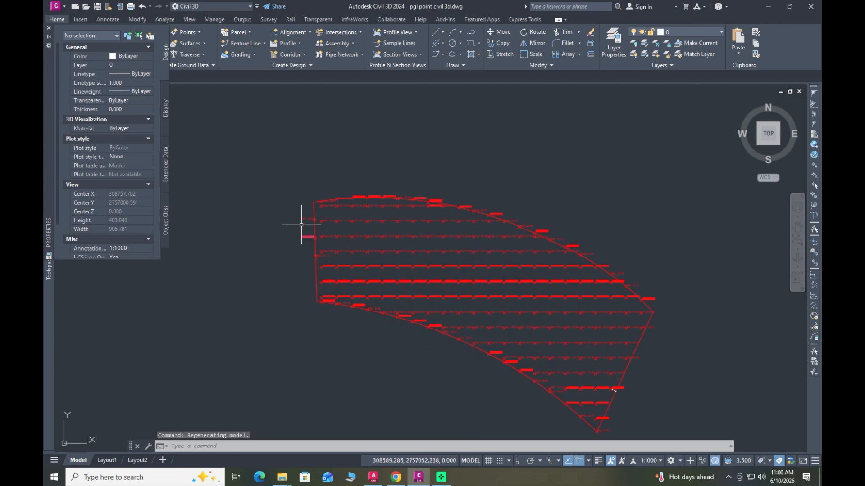
{"action": "left_click", "coordinate": [48, 28]}
Step: Start creating a new TIN surface and name it PGL Surface
{"action": "scroll", "coordinate": [397, 270], "scroll_direction": "up", "scroll_amount": 5}
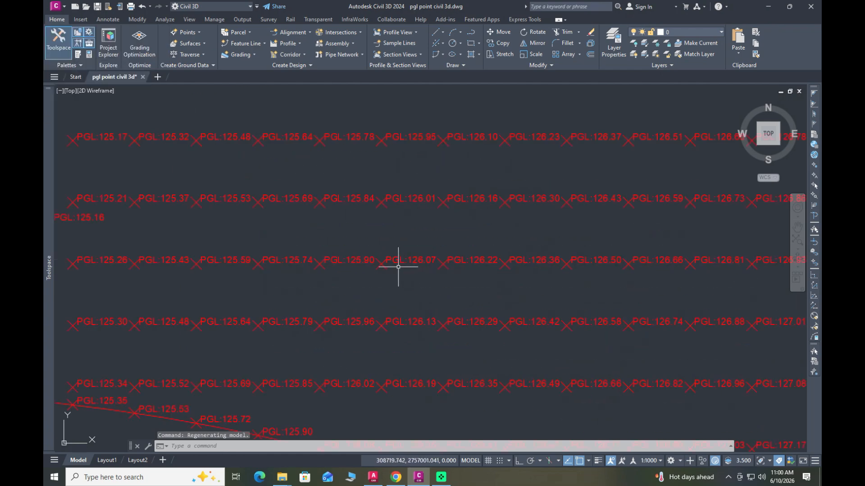
{"action": "scroll", "coordinate": [387, 270], "scroll_direction": "down", "scroll_amount": 3}
{"action": "scroll", "coordinate": [386, 174], "scroll_direction": "up", "scroll_amount": 2}
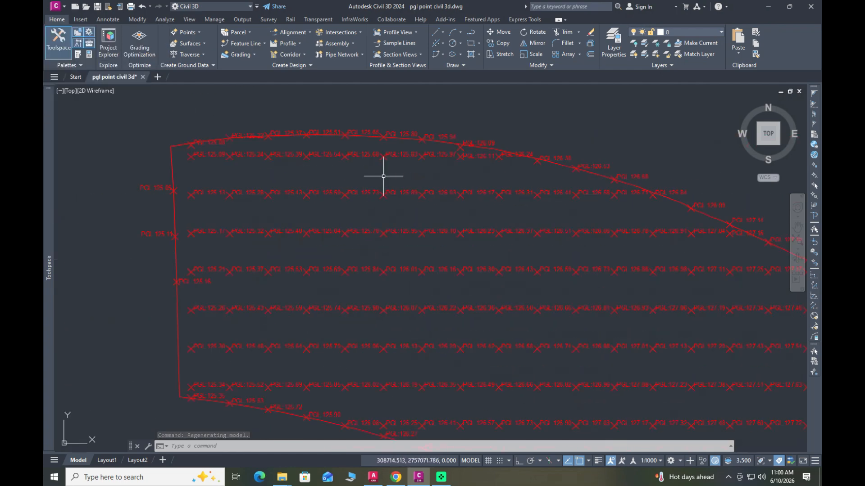
{"action": "left_click", "coordinate": [198, 44]}
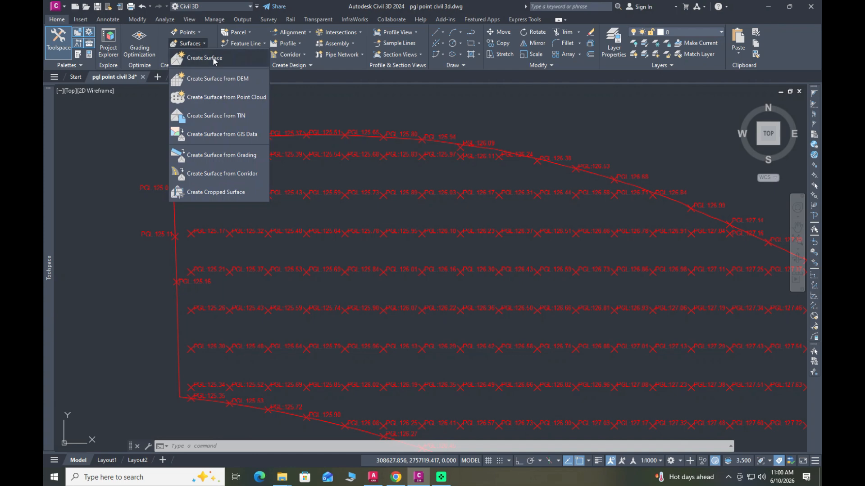
{"action": "left_click", "coordinate": [215, 62]}
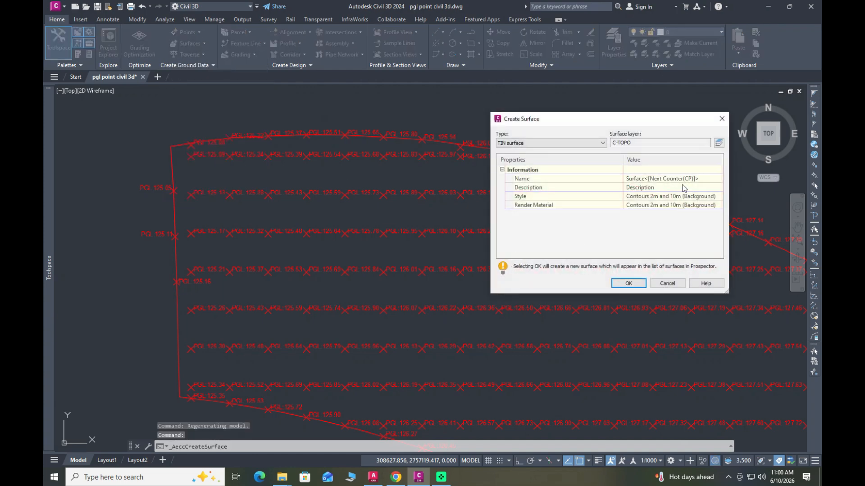
{"action": "left_click", "coordinate": [682, 178]}
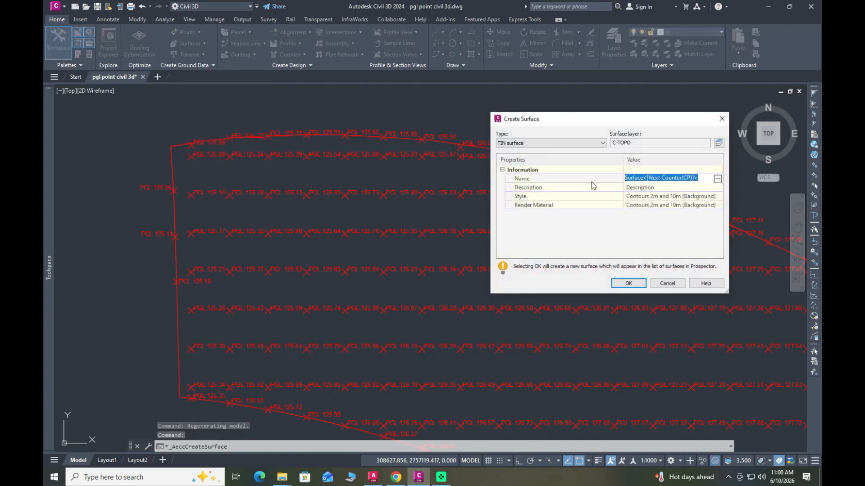
{"action": "type", "text": "PGL Surface"}
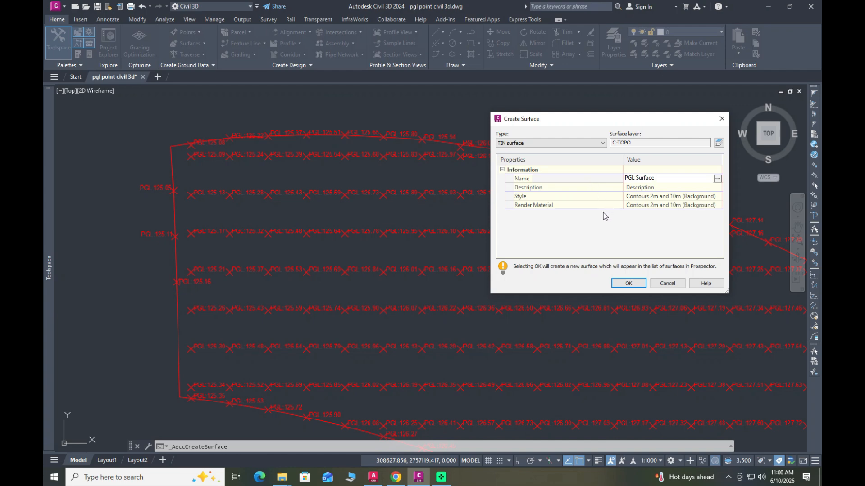
Step: Set the surface style to Contours and Triangles and create the surface
{"action": "left_click", "coordinate": [713, 197]}
{"action": "left_click", "coordinate": [716, 197]}
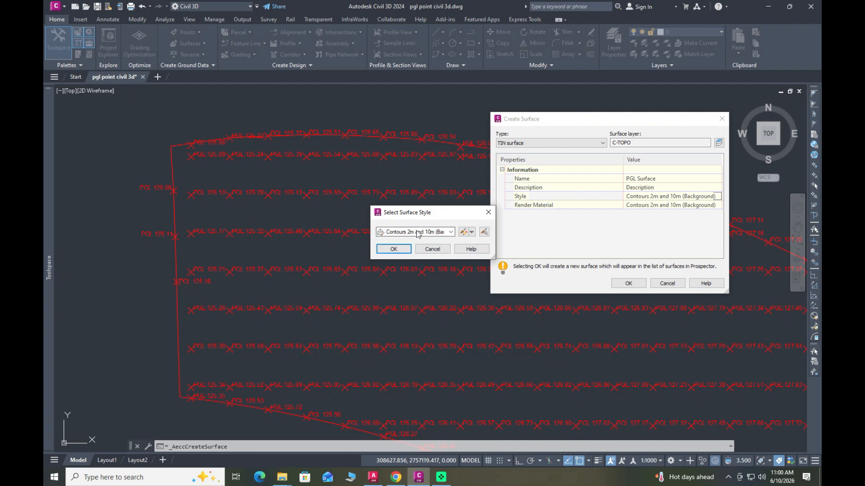
{"action": "left_click", "coordinate": [417, 233]}
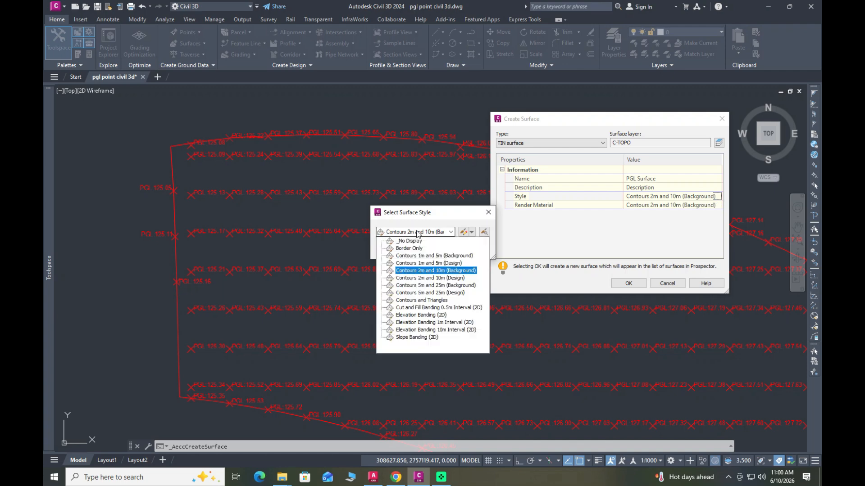
{"action": "left_click", "coordinate": [418, 300]}
{"action": "left_click", "coordinate": [393, 249]}
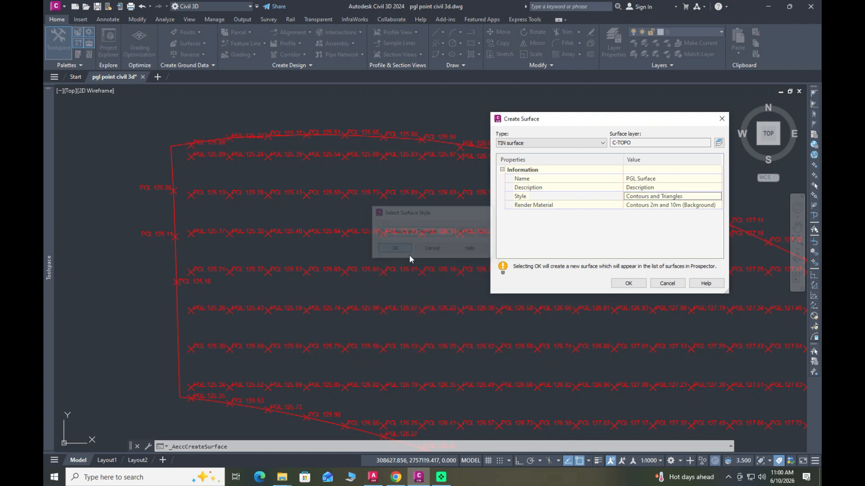
{"action": "left_click", "coordinate": [628, 284]}
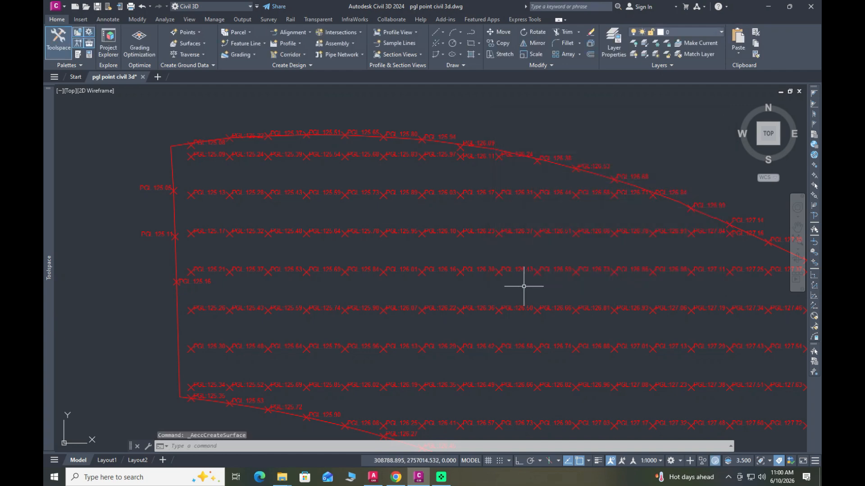
Step: Add the _All Points point group to the PGL Surface definition
{"action": "scroll", "coordinate": [413, 260], "scroll_direction": "down", "scroll_amount": 2}
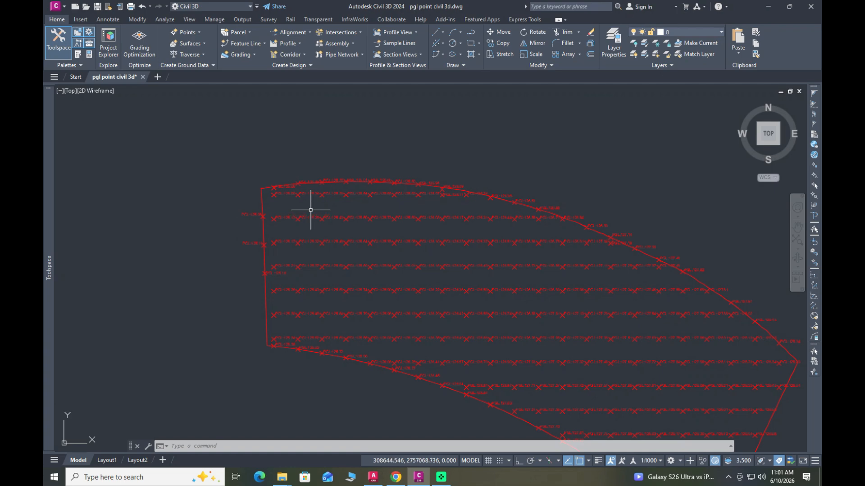
{"action": "scroll", "coordinate": [378, 208], "scroll_direction": "down", "scroll_amount": 3}
{"action": "scroll", "coordinate": [450, 264], "scroll_direction": "up", "scroll_amount": 3}
{"action": "scroll", "coordinate": [461, 269], "scroll_direction": "up", "scroll_amount": 5}
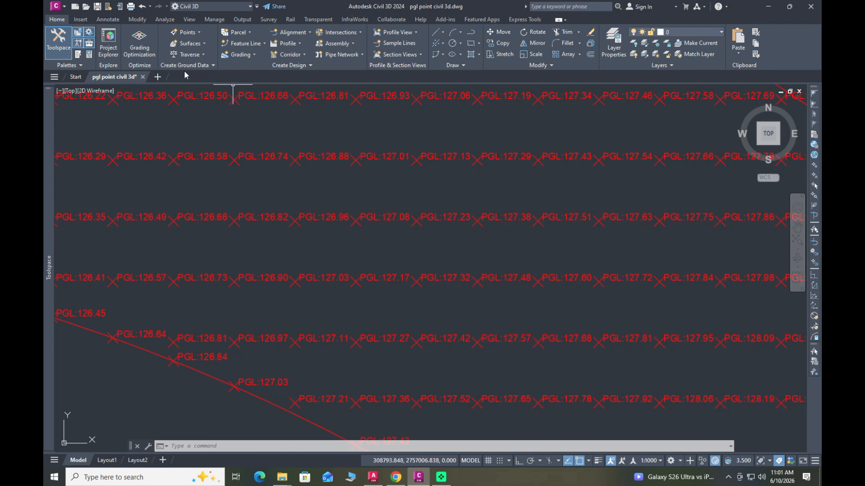
{"action": "left_click", "coordinate": [138, 20]}
{"action": "left_click", "coordinate": [71, 45]}
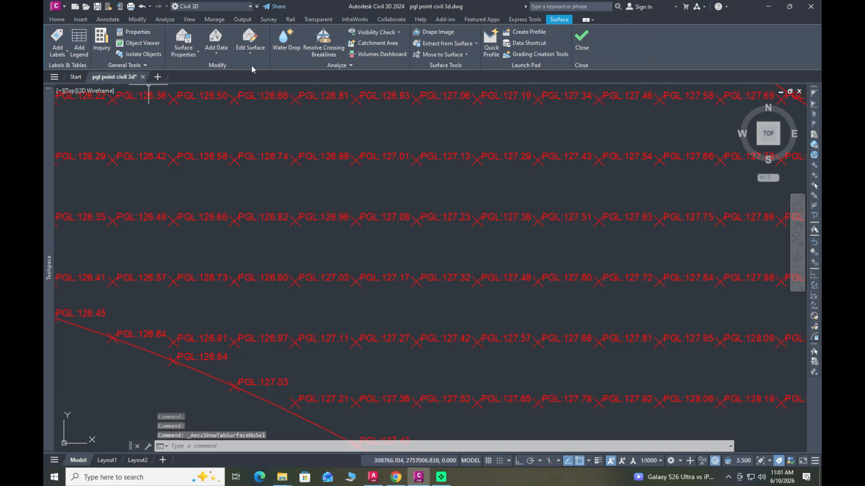
{"action": "left_click", "coordinate": [249, 52]}
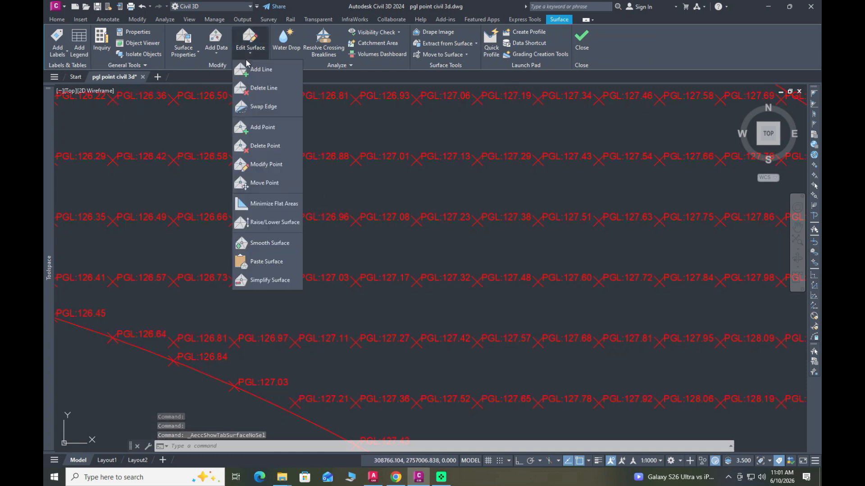
{"action": "left_click", "coordinate": [216, 54]}
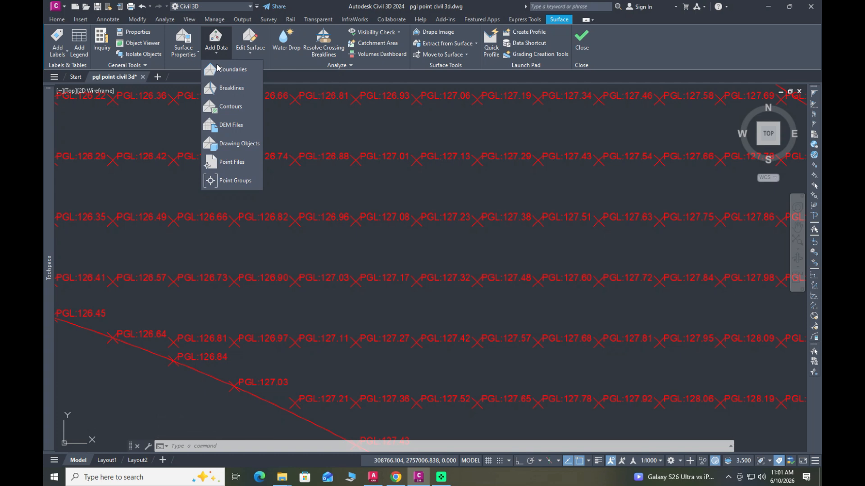
{"action": "left_click", "coordinate": [239, 182]}
{"action": "left_click", "coordinate": [374, 222]}
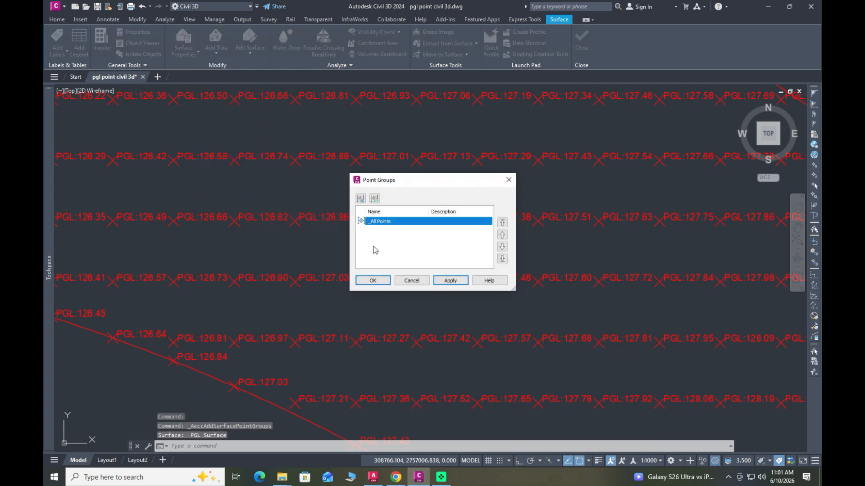
{"action": "left_click", "coordinate": [373, 281]}
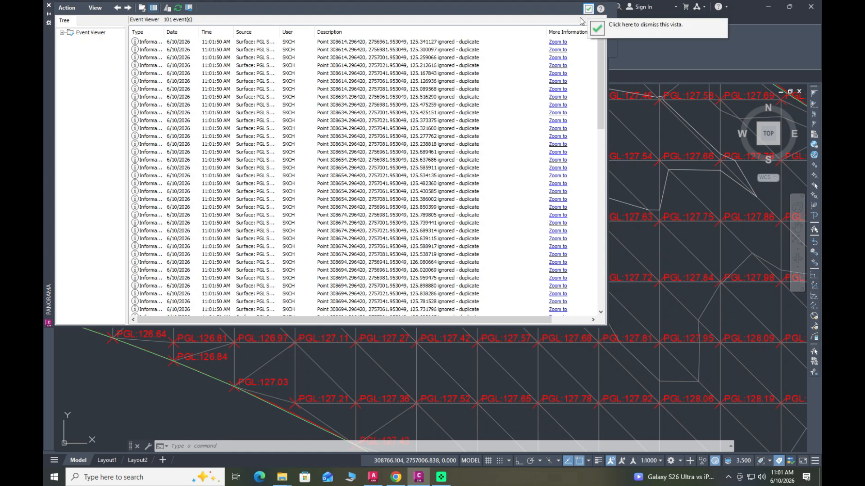
Step: Zoom to the first duplicate point listed in the Event Viewer, dismiss the viewer, and examine the surface's edges against the red site boundary
{"action": "left_click", "coordinate": [558, 42]}
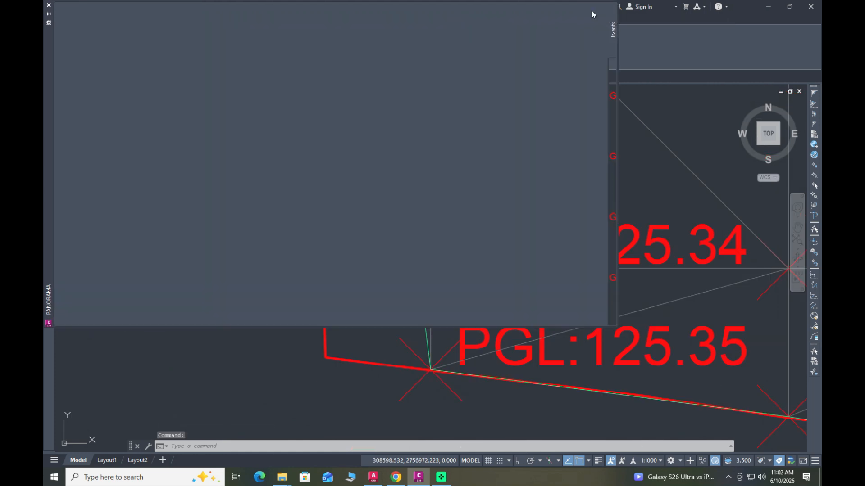
{"action": "left_click", "coordinate": [588, 9]}
{"action": "scroll", "coordinate": [331, 324], "scroll_direction": "down", "scroll_amount": 5}
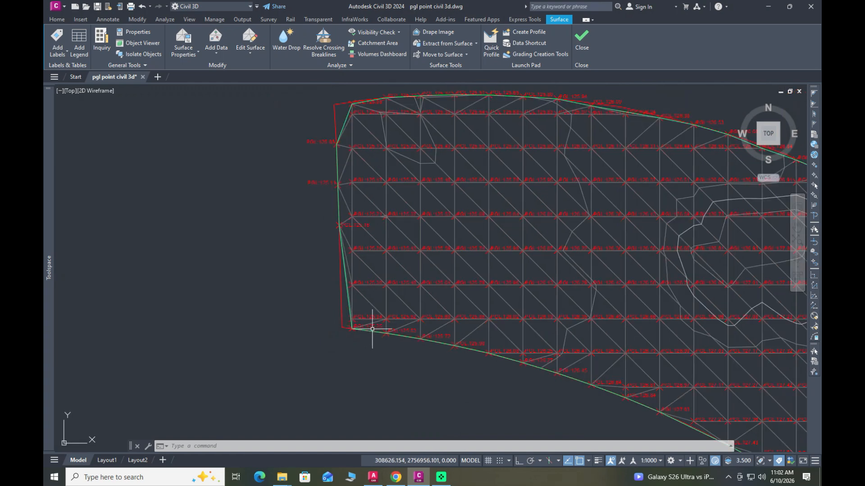
{"action": "scroll", "coordinate": [358, 328], "scroll_direction": "down", "scroll_amount": 2}
{"action": "scroll", "coordinate": [380, 239], "scroll_direction": "down", "scroll_amount": 2}
{"action": "scroll", "coordinate": [520, 278], "scroll_direction": "up", "scroll_amount": 2}
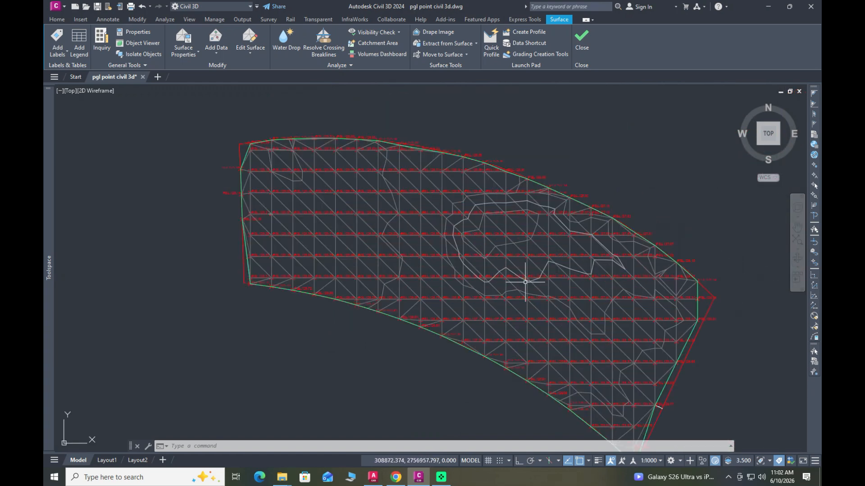
{"action": "scroll", "coordinate": [517, 275], "scroll_direction": "down", "scroll_amount": 2}
{"action": "scroll", "coordinate": [608, 329], "scroll_direction": "up", "scroll_amount": 4}
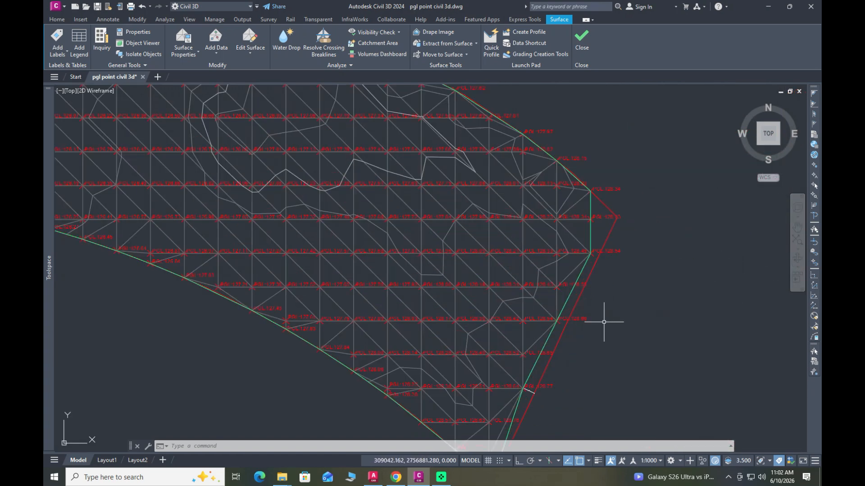
Step: Select the PGL Surface, inspect its triangles, contours and tooltip near the western edge, and clear the selection
{"action": "left_click", "coordinate": [561, 309]}
{"action": "scroll", "coordinate": [509, 302], "scroll_direction": "down", "scroll_amount": 2}
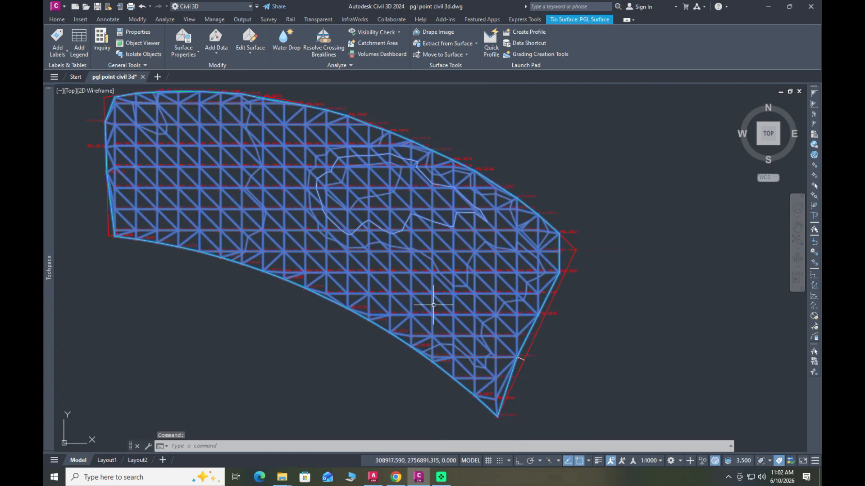
{"action": "scroll", "coordinate": [433, 305], "scroll_direction": "down", "scroll_amount": 3}
{"action": "scroll", "coordinate": [307, 268], "scroll_direction": "up", "scroll_amount": 5}
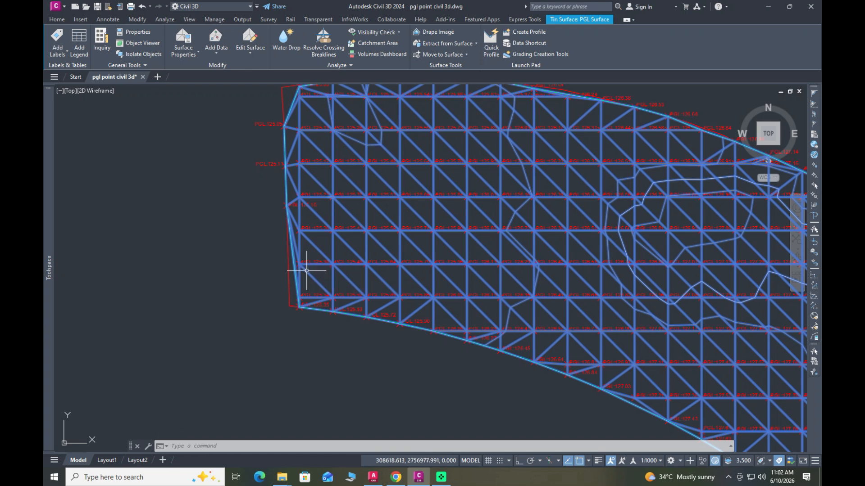
{"action": "mouse_move", "coordinate": [306, 271]}
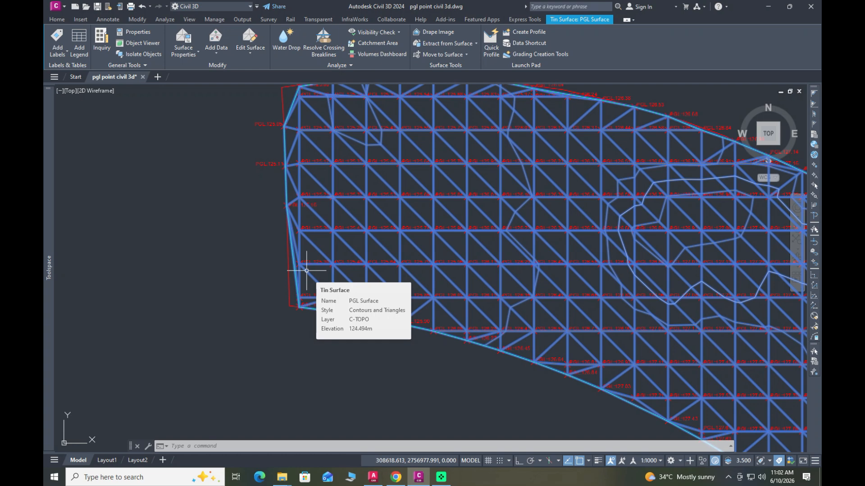
{"action": "scroll", "coordinate": [409, 242], "scroll_direction": "down", "scroll_amount": 5}
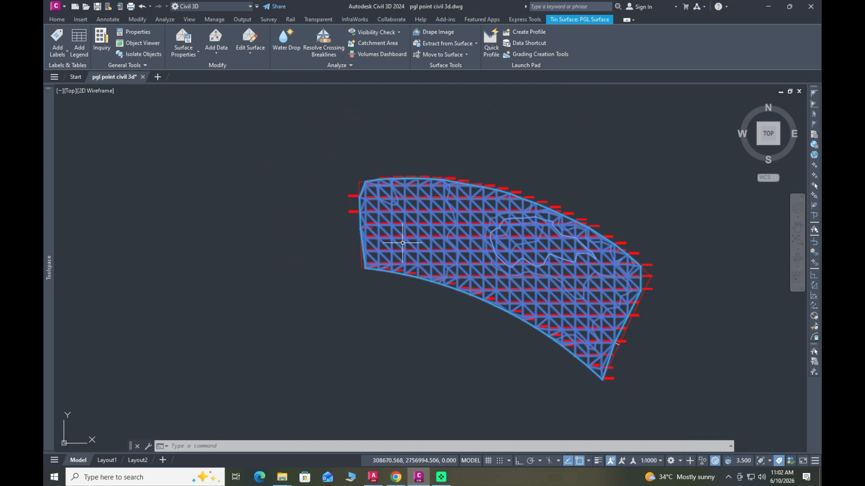
{"action": "scroll", "coordinate": [433, 240], "scroll_direction": "up", "scroll_amount": 5}
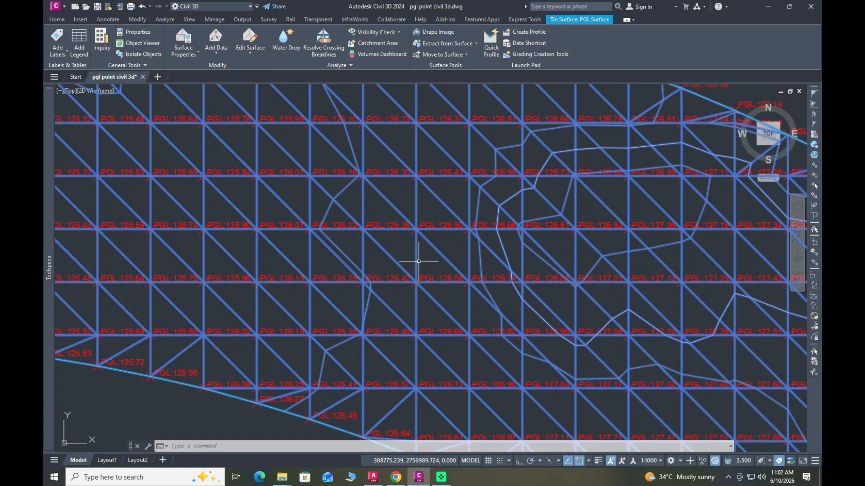
{"action": "key", "text": "Escape"}
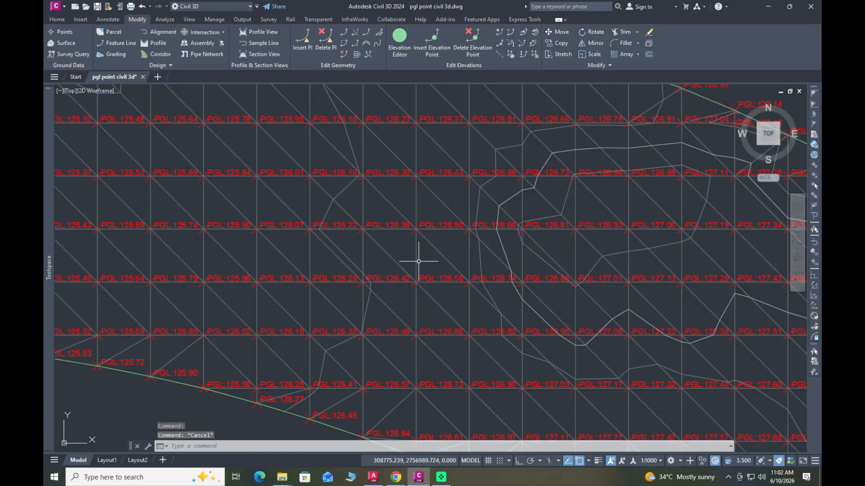
{"action": "key", "text": "Escape"}
{"action": "key", "text": "Escape"}
{"action": "scroll", "coordinate": [419, 262], "scroll_direction": "down", "scroll_amount": 5}
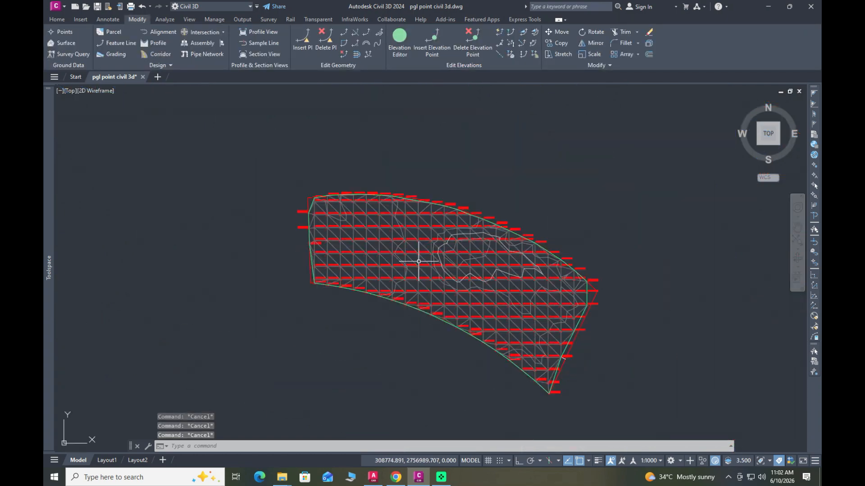
{"action": "scroll", "coordinate": [504, 279], "scroll_direction": "up", "scroll_amount": 5}
{"action": "scroll", "coordinate": [455, 252], "scroll_direction": "down", "scroll_amount": 5}
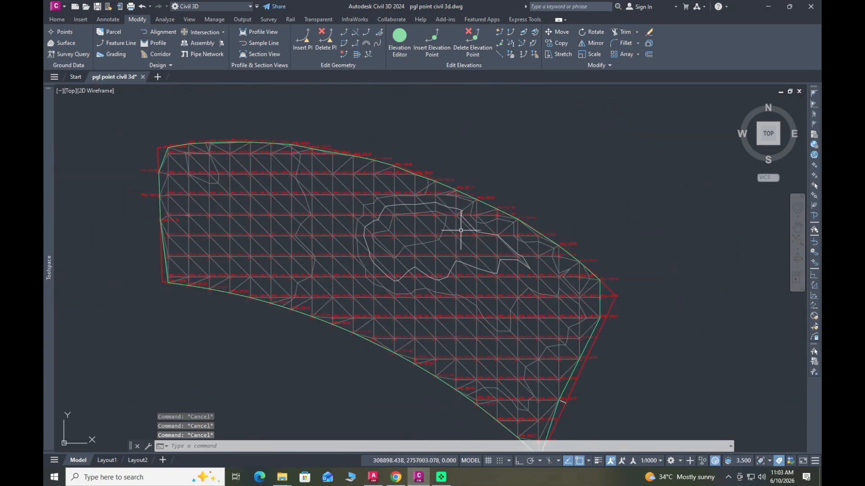
Step: Examine the PGL Surface's triangles and contours against the PGL level labels along the northern edge and across the western interior
{"action": "scroll", "coordinate": [458, 212], "scroll_direction": "up", "scroll_amount": 5}
{"action": "left_click", "coordinate": [468, 193]}
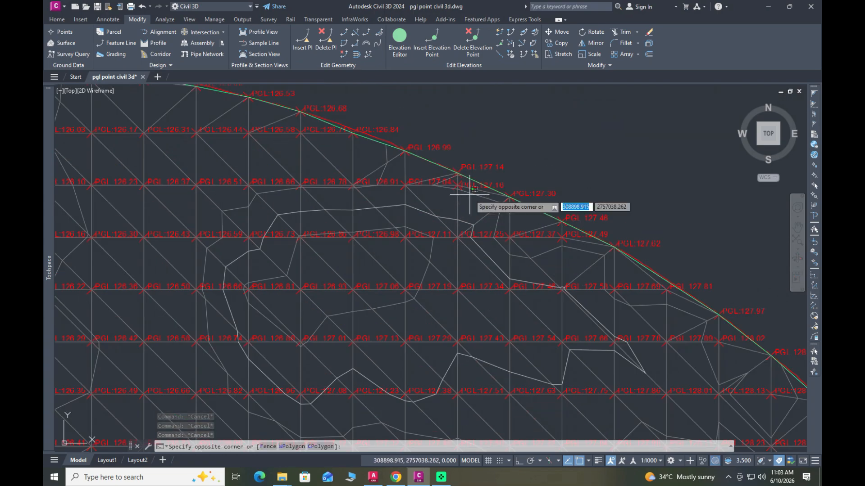
{"action": "key", "text": "Escape"}
{"action": "scroll", "coordinate": [396, 207], "scroll_direction": "down", "scroll_amount": 4}
{"action": "scroll", "coordinate": [351, 207], "scroll_direction": "up", "scroll_amount": 4}
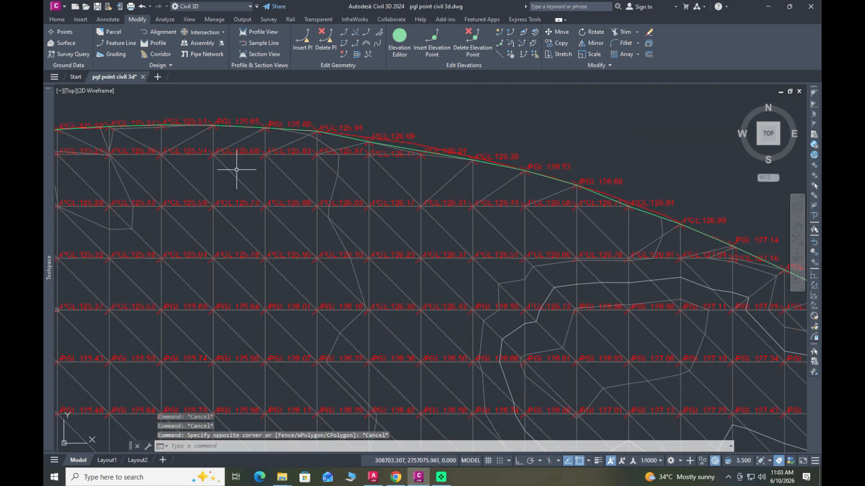
{"action": "left_click", "coordinate": [276, 168]}
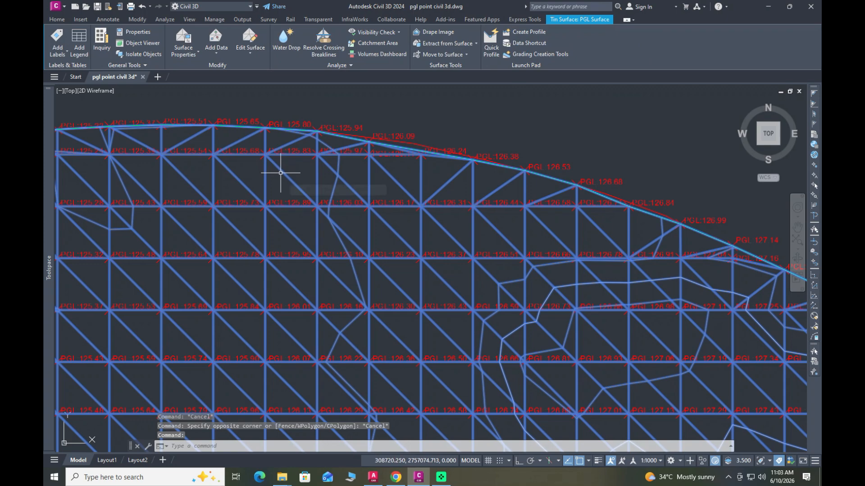
{"action": "key", "text": "Escape"}
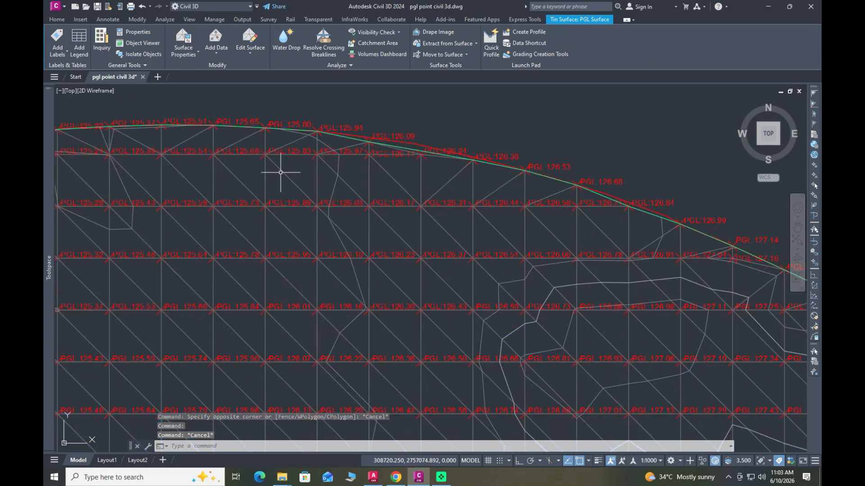
{"action": "scroll", "coordinate": [285, 170], "scroll_direction": "down", "scroll_amount": 4}
{"action": "scroll", "coordinate": [253, 280], "scroll_direction": "up", "scroll_amount": 4}
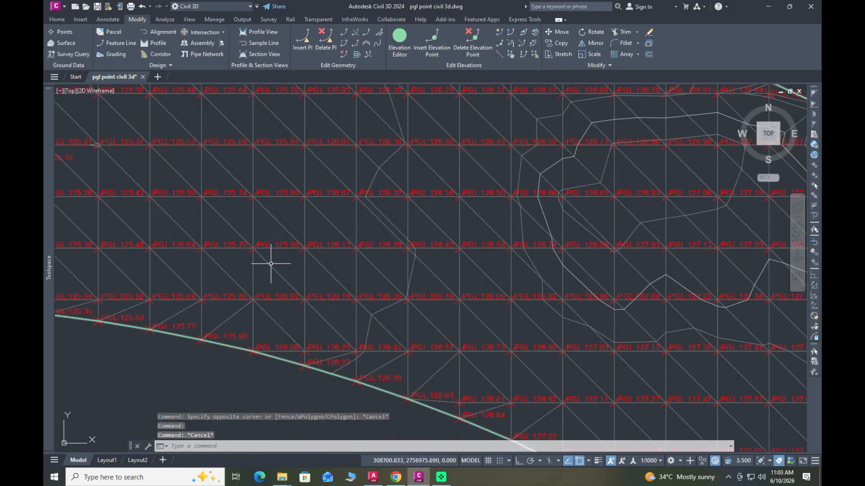
{"action": "left_click", "coordinate": [286, 228]}
{"action": "scroll", "coordinate": [287, 261], "scroll_direction": "down", "scroll_amount": 4}
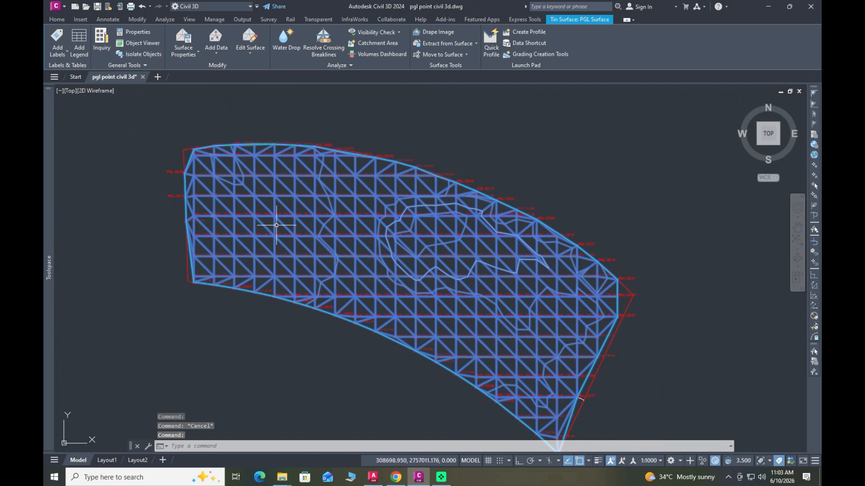
{"action": "scroll", "coordinate": [270, 220], "scroll_direction": "down", "scroll_amount": 2}
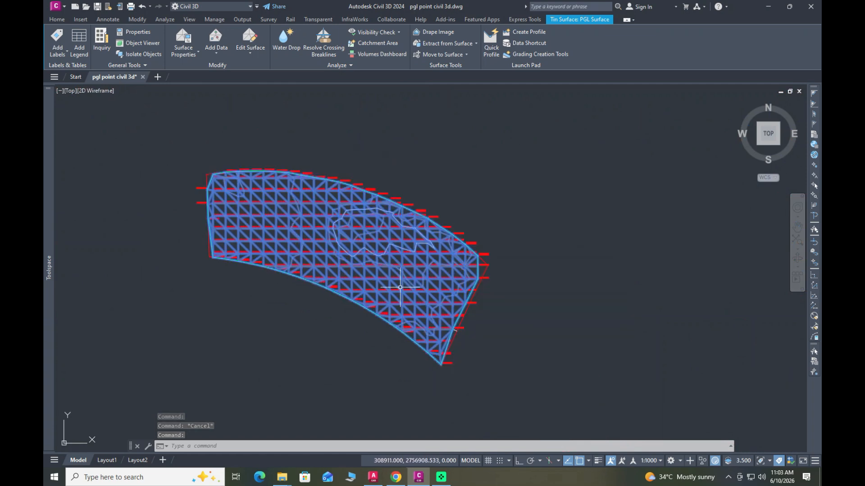
{"action": "key", "text": "Escape"}
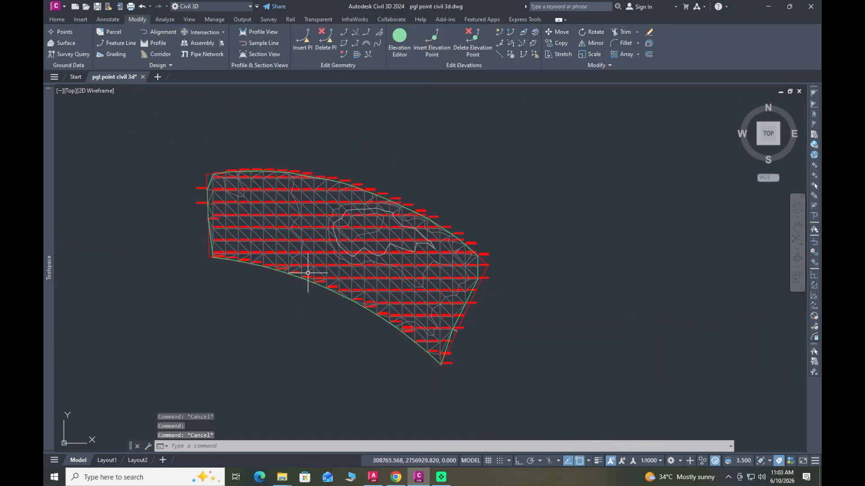
Step: Inspect the PGL Surface's triangulation along the southern edge and its tooltip elevation within the western grid cells
{"action": "scroll", "coordinate": [308, 273], "scroll_direction": "up", "scroll_amount": 5}
{"action": "scroll", "coordinate": [305, 271], "scroll_direction": "up", "scroll_amount": 1}
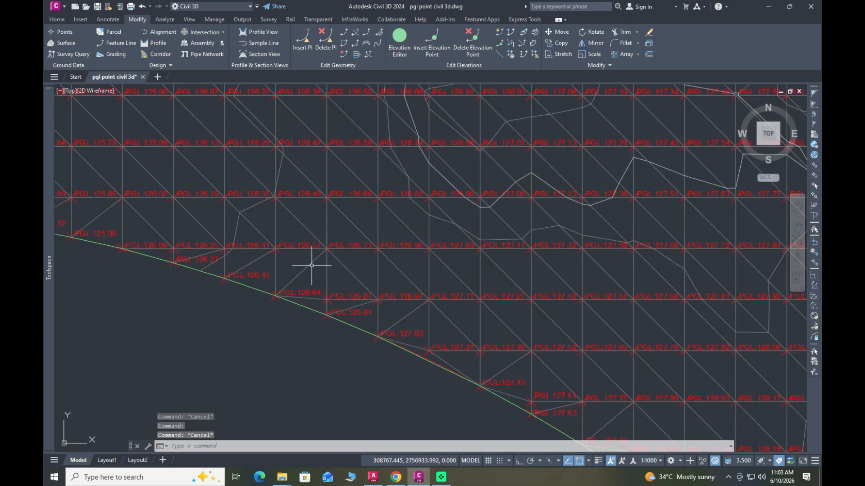
{"action": "left_click", "coordinate": [311, 262]}
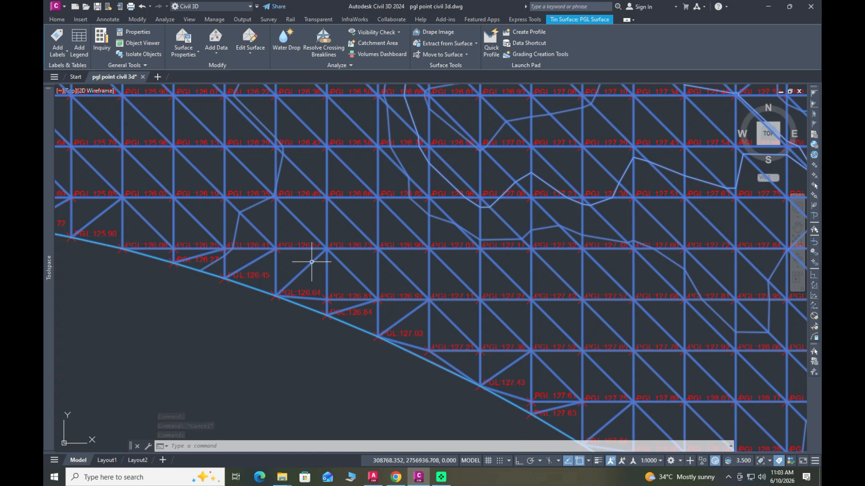
{"action": "key", "text": "Escape"}
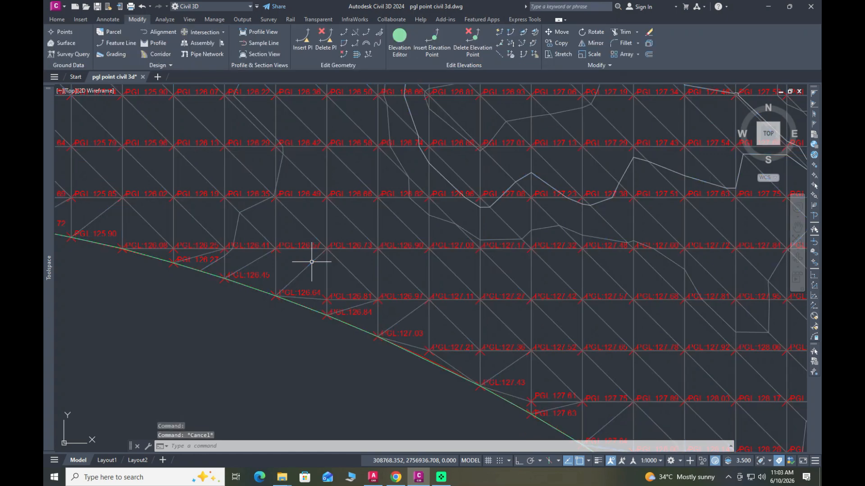
{"action": "scroll", "coordinate": [311, 262], "scroll_direction": "down", "scroll_amount": 5}
{"action": "scroll", "coordinate": [261, 213], "scroll_direction": "up", "scroll_amount": 5}
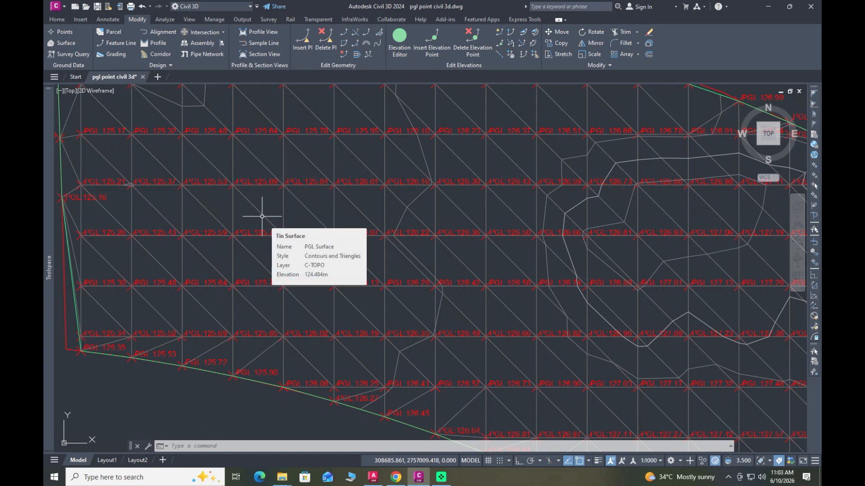
{"action": "key", "text": "Escape"}
{"action": "key", "text": "Escape"}
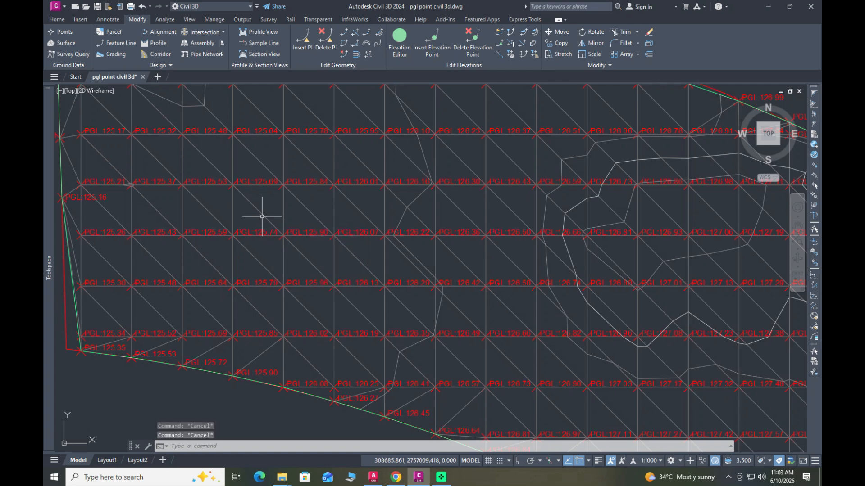
{"action": "scroll", "coordinate": [260, 217], "scroll_direction": "down", "scroll_amount": 5}
{"action": "scroll", "coordinate": [270, 218], "scroll_direction": "up", "scroll_amount": 5}
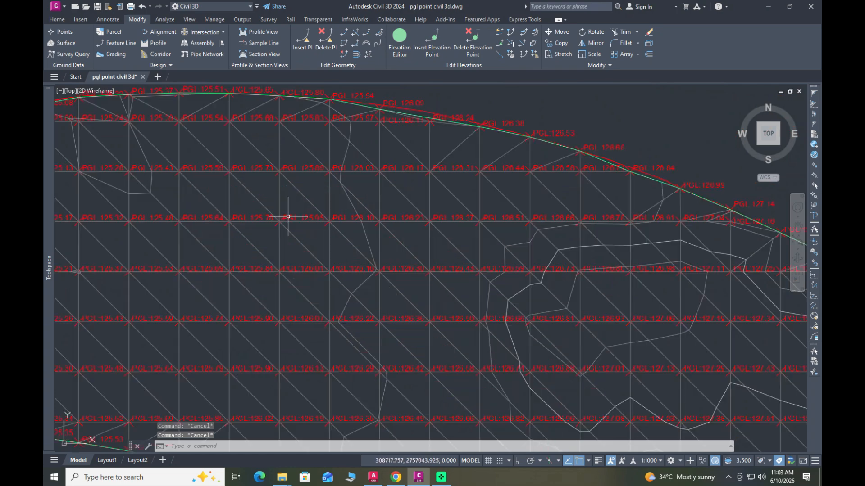
Step: Add three spot elevation labels to the PGL Surface in a west-to-east row inside grid cells of its northwestern part
{"action": "left_click", "coordinate": [315, 201]}
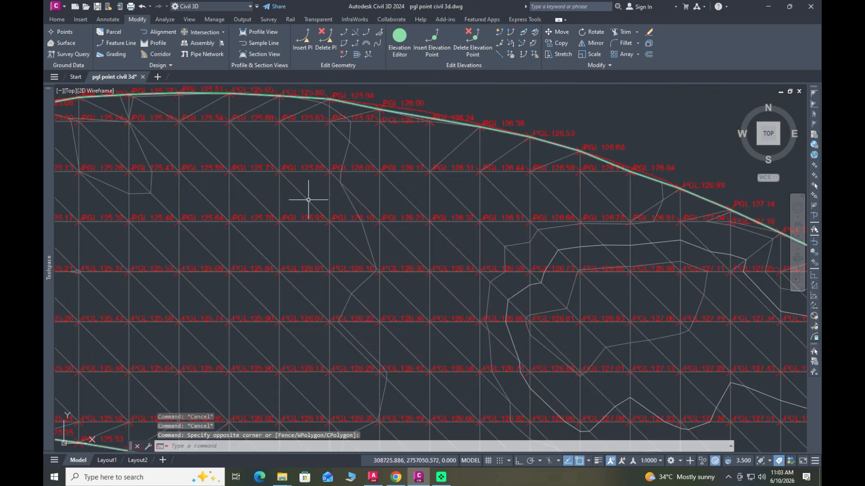
{"action": "left_click", "coordinate": [309, 198]}
{"action": "scroll", "coordinate": [280, 245], "scroll_direction": "down", "scroll_amount": 4}
{"action": "scroll", "coordinate": [280, 244], "scroll_direction": "up", "scroll_amount": 2}
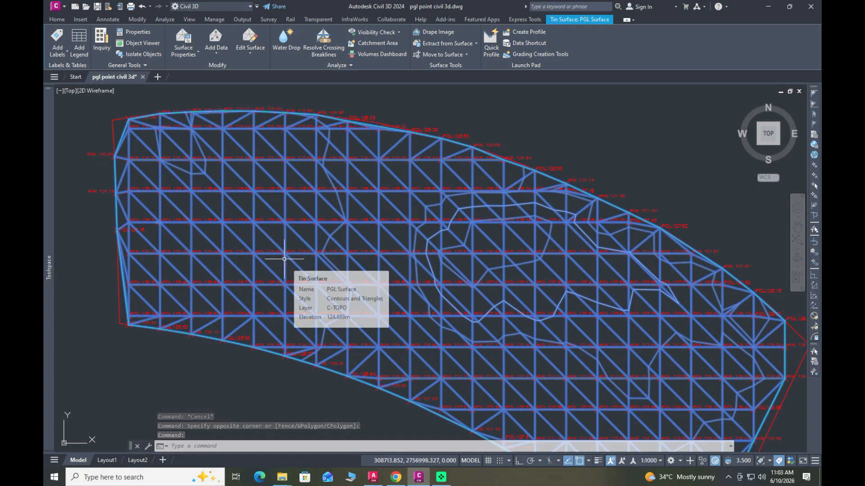
{"action": "scroll", "coordinate": [285, 259], "scroll_direction": "up", "scroll_amount": 2}
{"action": "scroll", "coordinate": [284, 258], "scroll_direction": "down", "scroll_amount": 2}
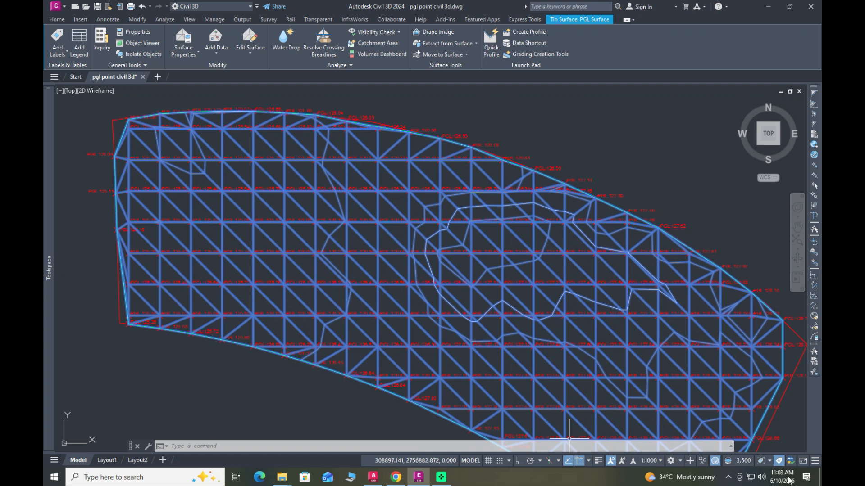
{"action": "left_click", "coordinate": [58, 52]}
{"action": "left_click", "coordinate": [85, 106]}
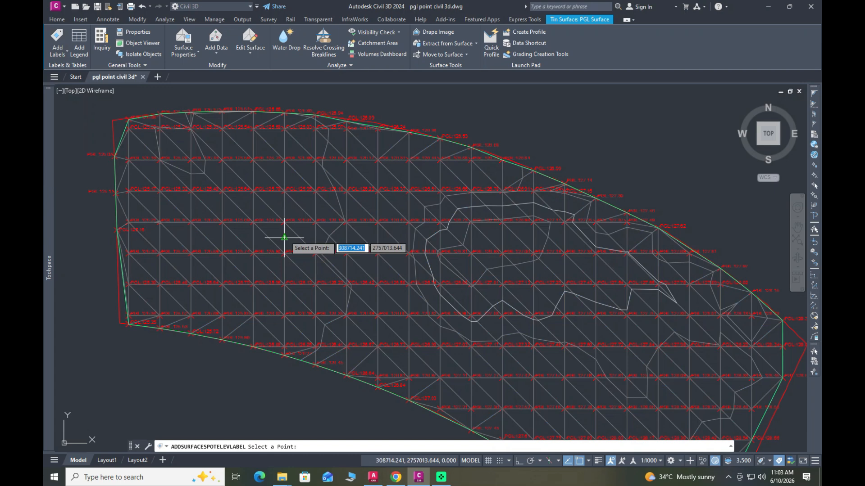
{"action": "left_click", "coordinate": [269, 206]}
{"action": "scroll", "coordinate": [327, 214], "scroll_direction": "up", "scroll_amount": 2}
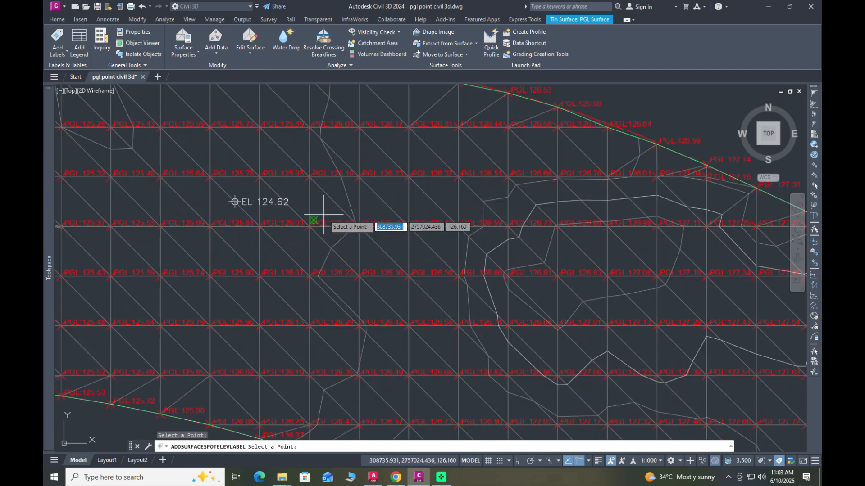
{"action": "left_click", "coordinate": [334, 202]}
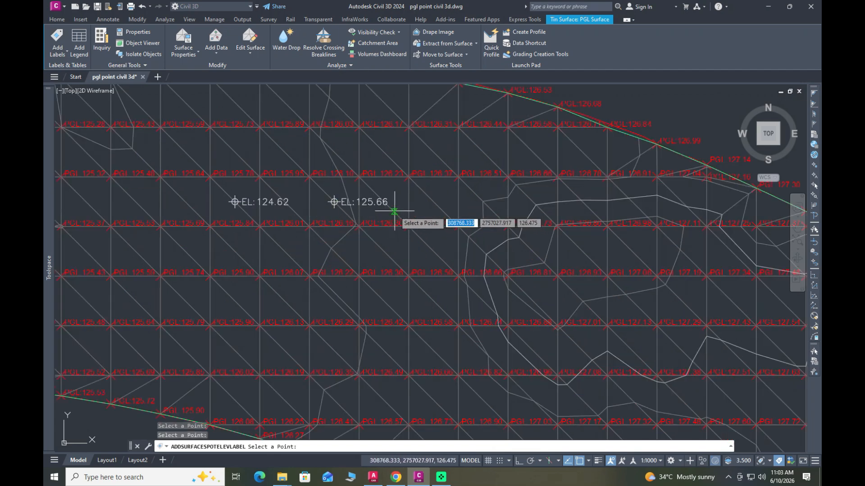
{"action": "left_click", "coordinate": [430, 203]}
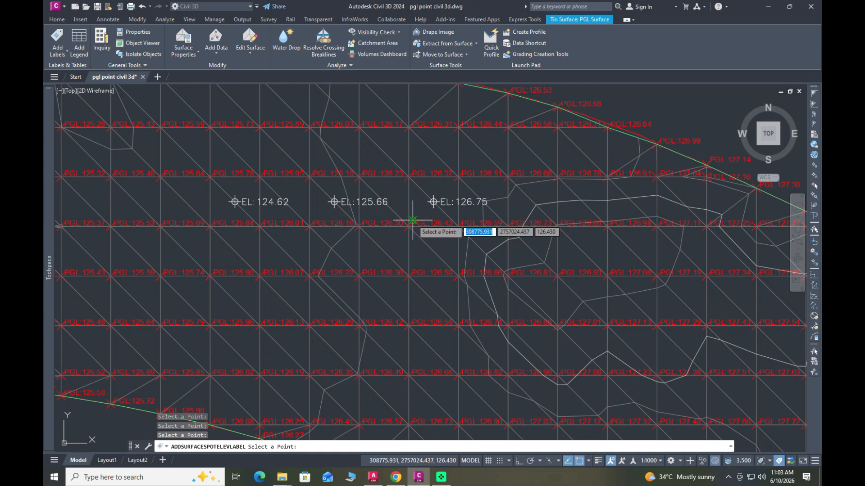
{"action": "key", "text": "Escape"}
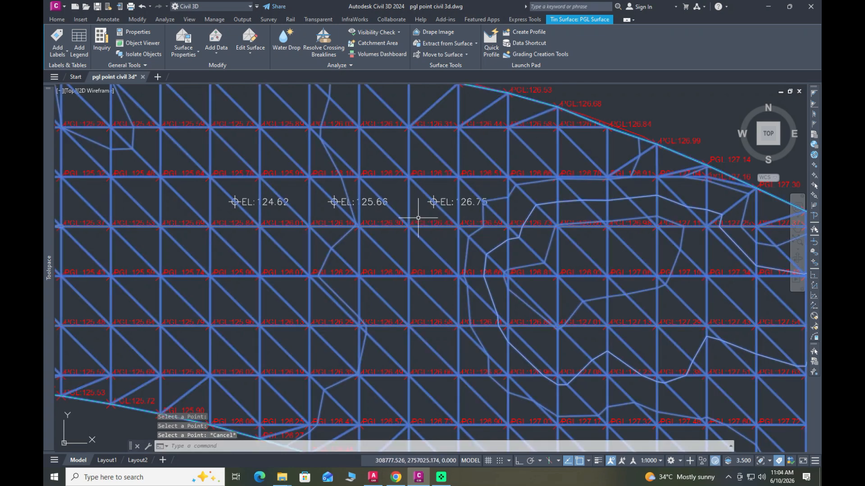
{"action": "key", "text": "Escape"}
{"action": "scroll", "coordinate": [364, 247], "scroll_direction": "down", "scroll_amount": 2}
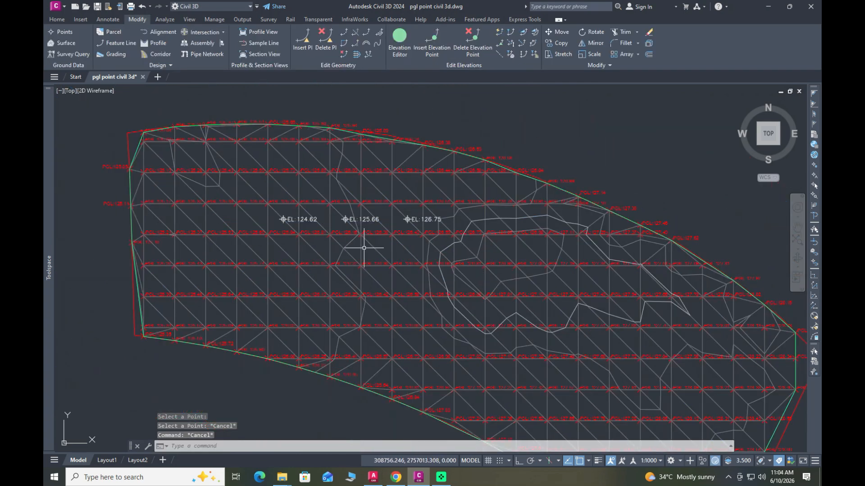
{"action": "scroll", "coordinate": [225, 202], "scroll_direction": "down", "scroll_amount": 2}
{"action": "scroll", "coordinate": [279, 257], "scroll_direction": "up", "scroll_amount": 2}
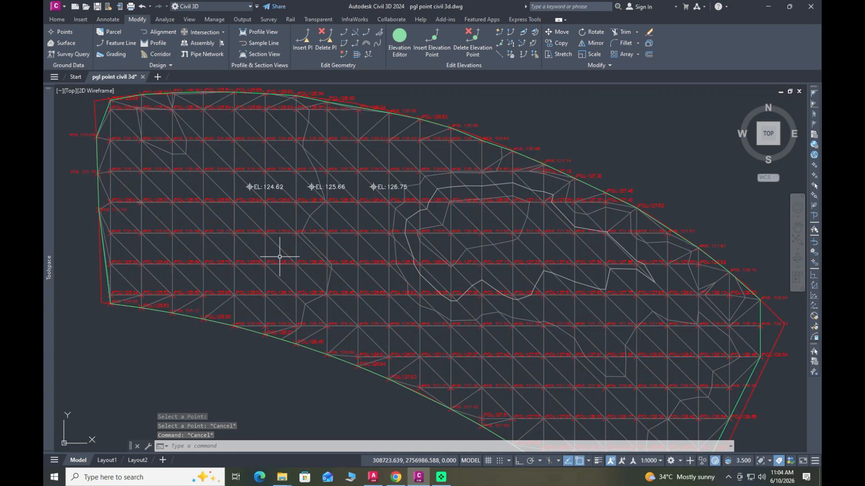